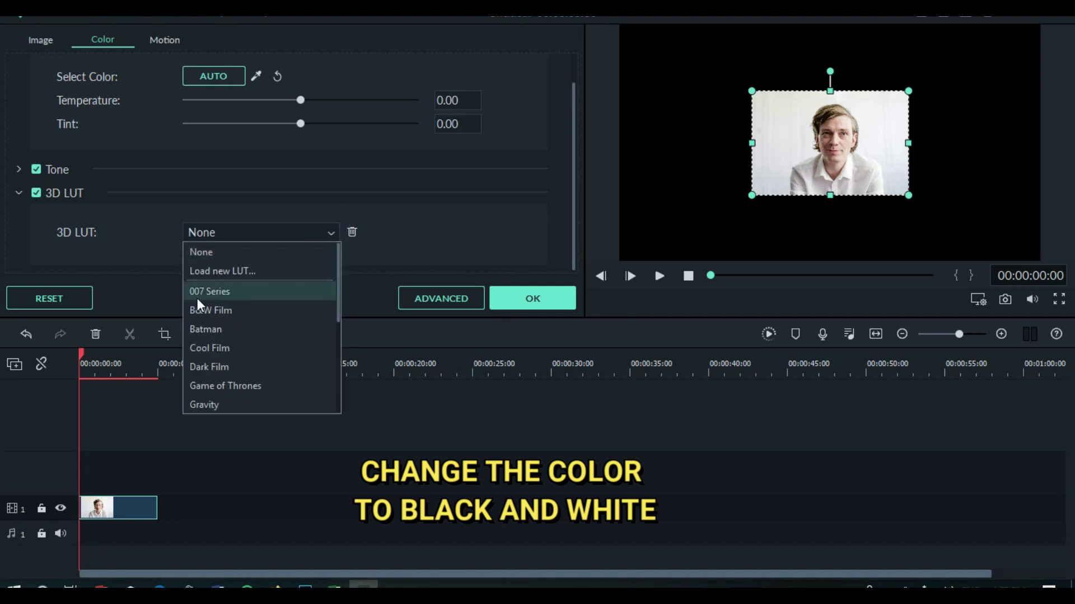
- Apply the B&W Film 3D LUT to the man's portrait clip and add the Border utility effect to it
left_click(217, 310)
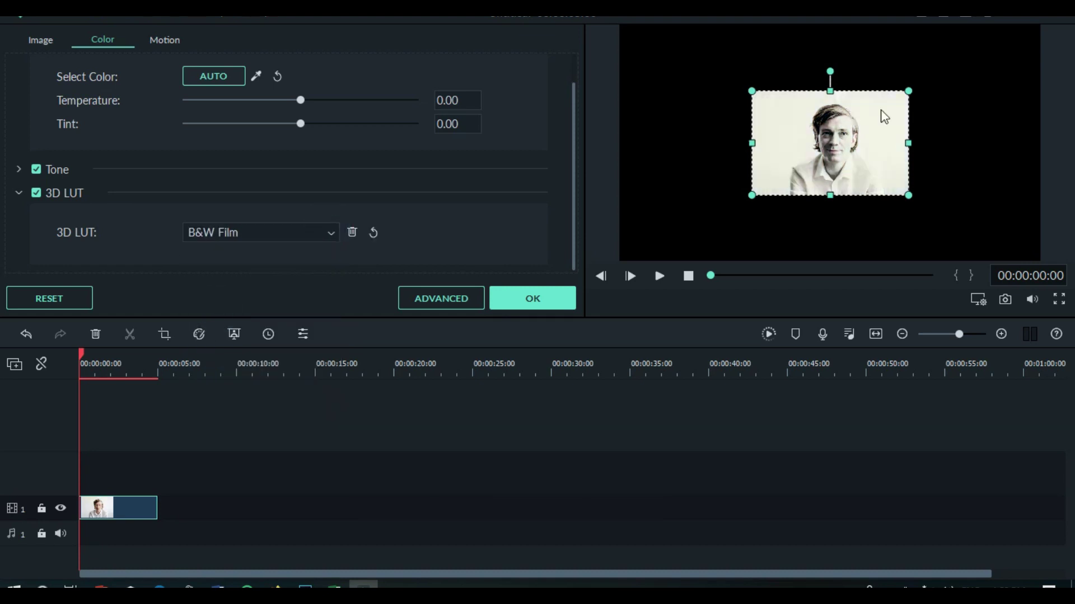
left_click(550, 296)
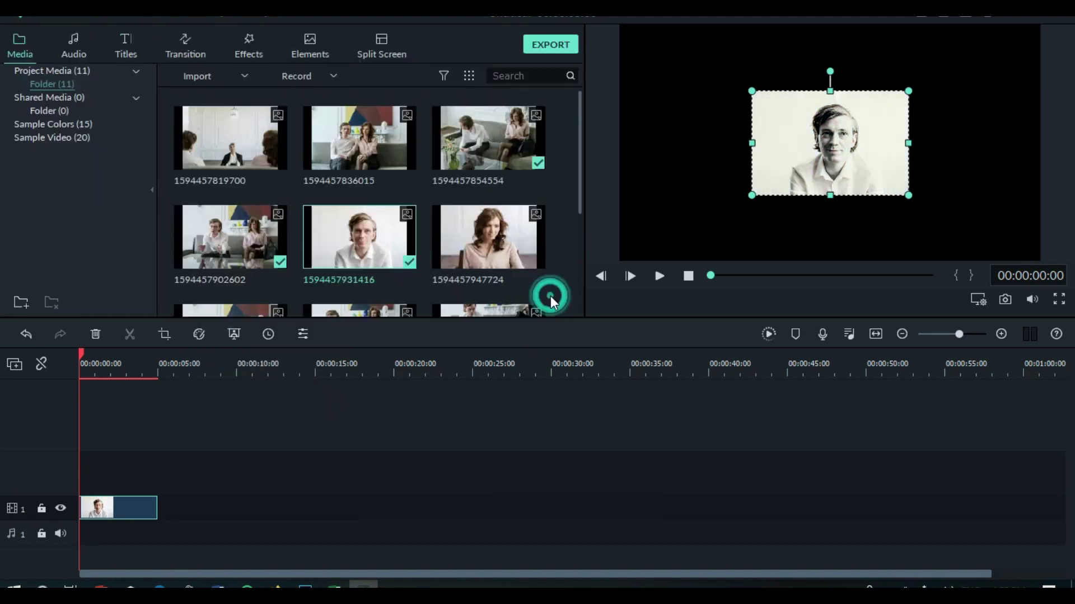
left_click(251, 44)
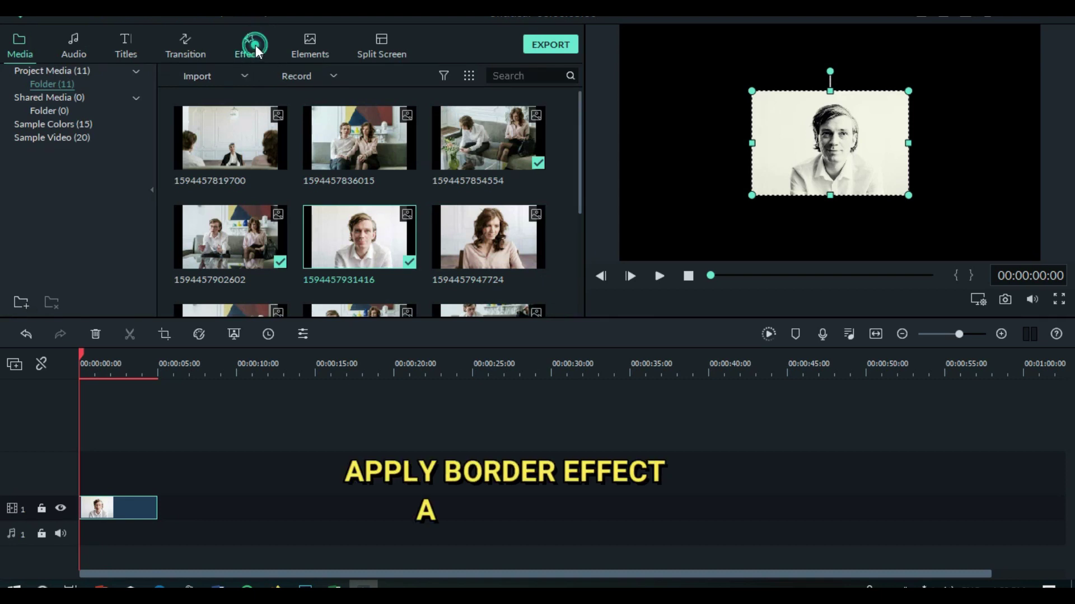
left_click(358, 137)
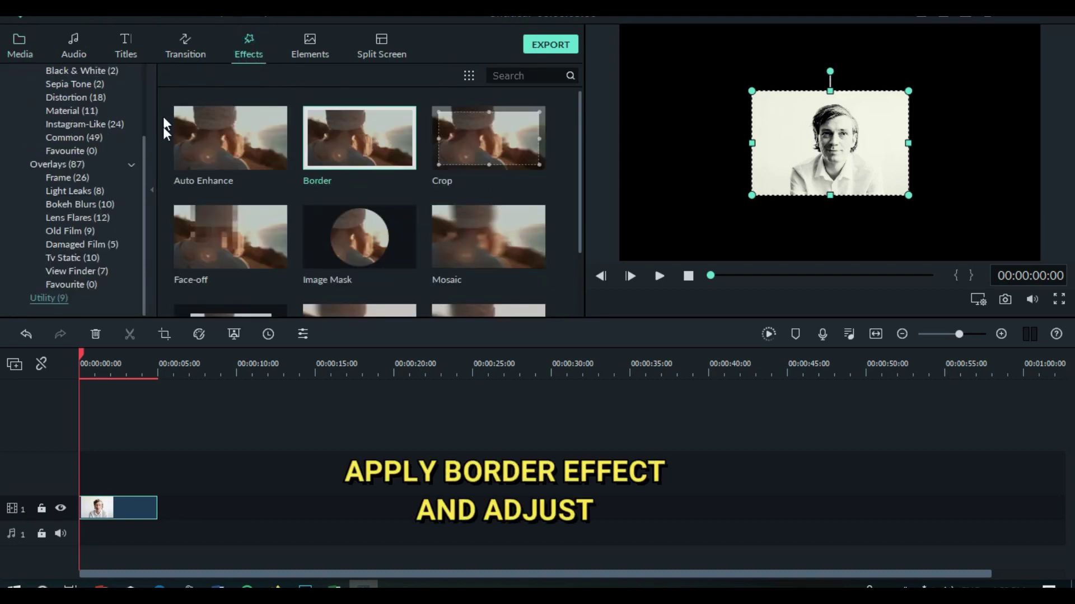
mouse_move(145, 145)
left_mouse_down()
mouse_move(140, 59)
mouse_move(155, 116)
mouse_move(146, 146)
left_mouse_up()
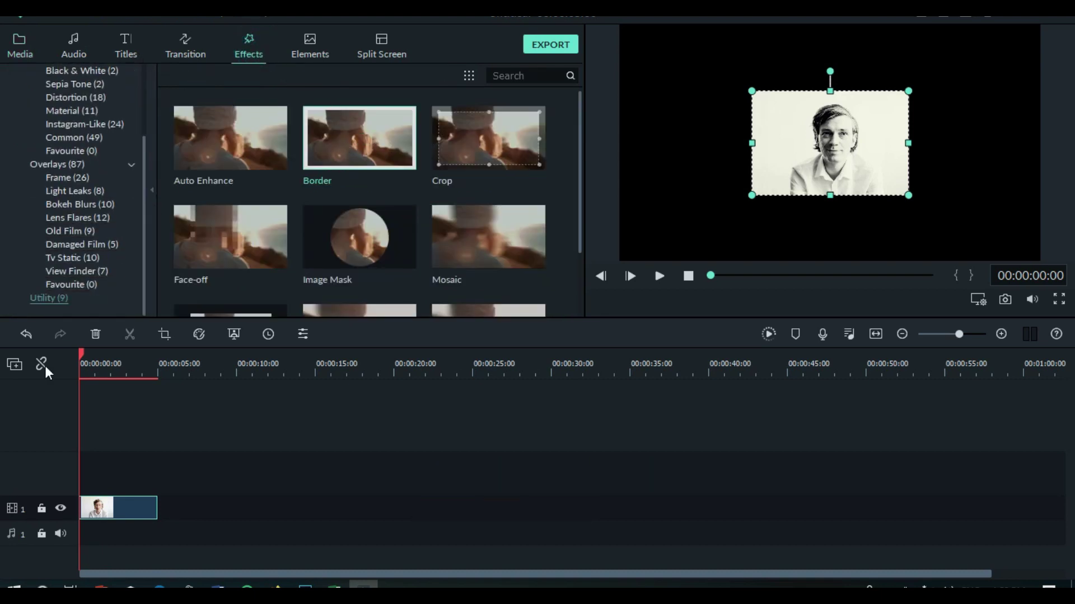
mouse_move(320, 128)
left_click_drag(356, 141, 133, 499)
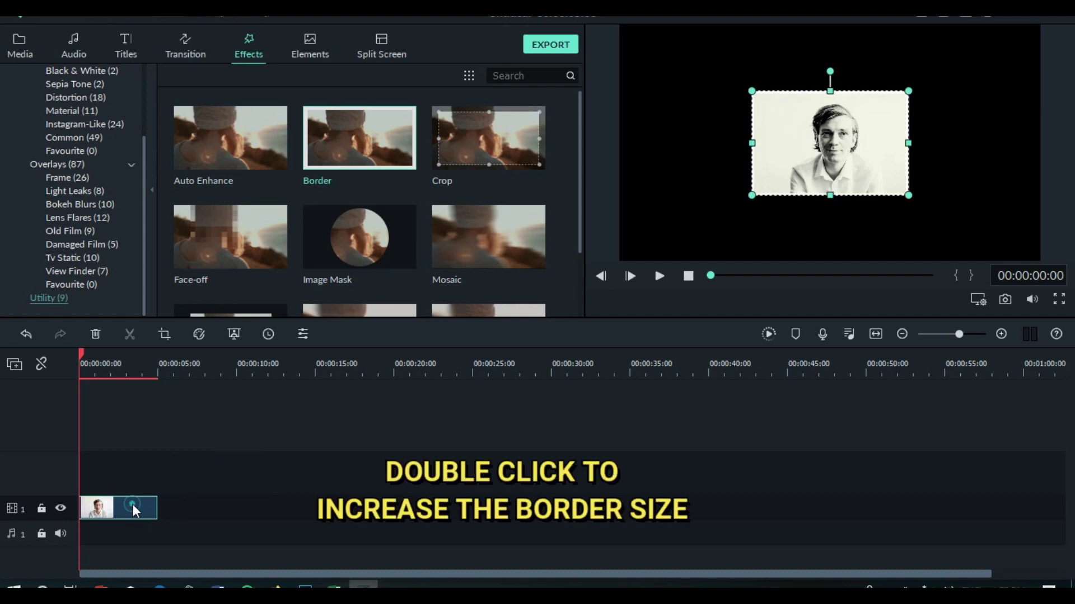
- Set the size of the portrait clip's Border effect to 7
double_click(133, 505)
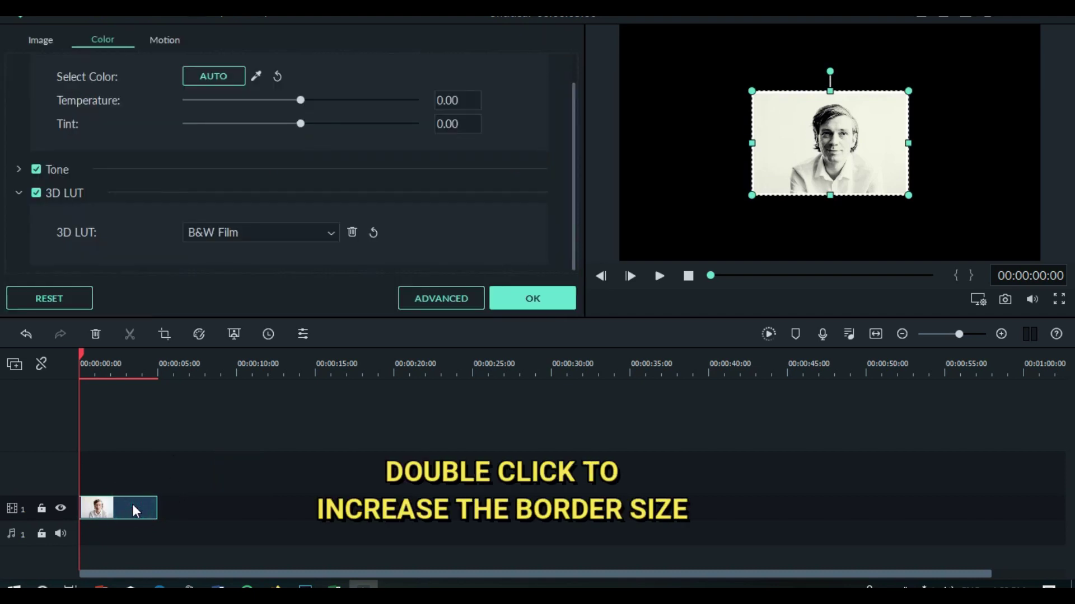
left_click(42, 41)
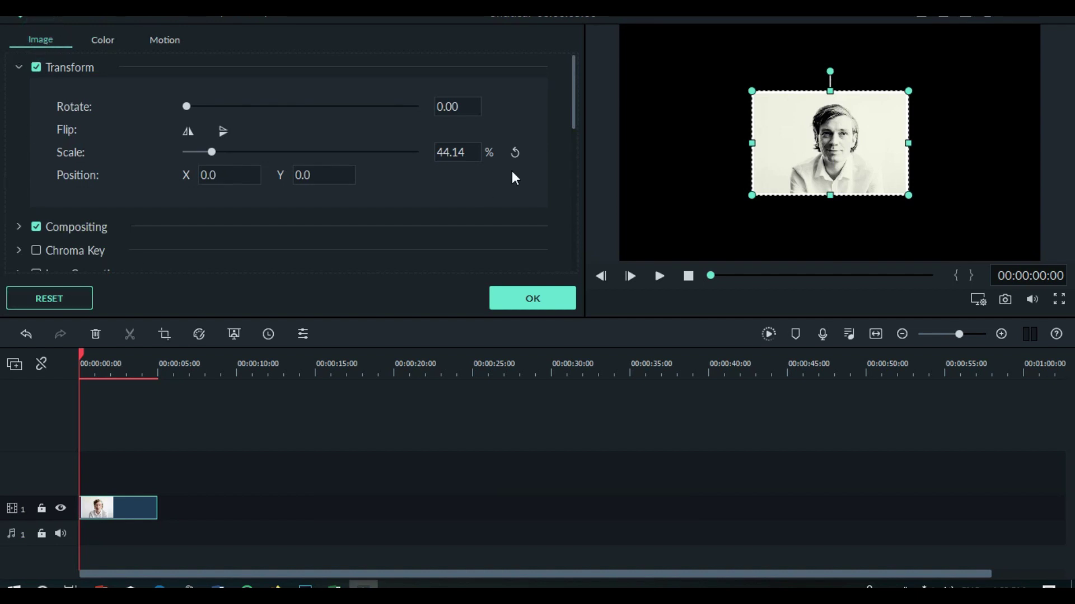
left_click_drag(572, 101, 566, 187)
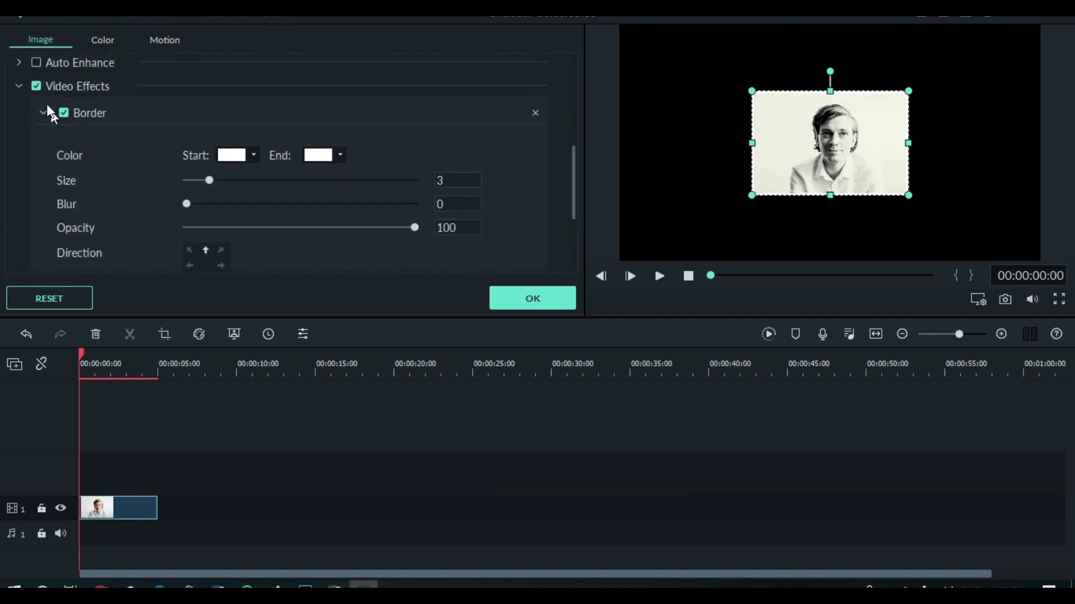
left_click(19, 87)
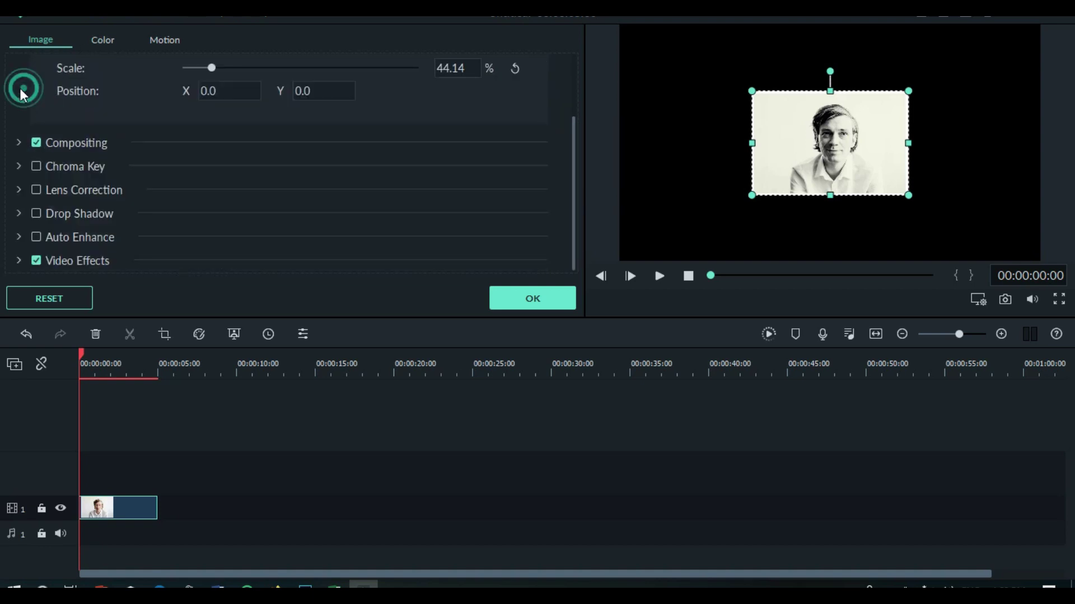
left_click(572, 129)
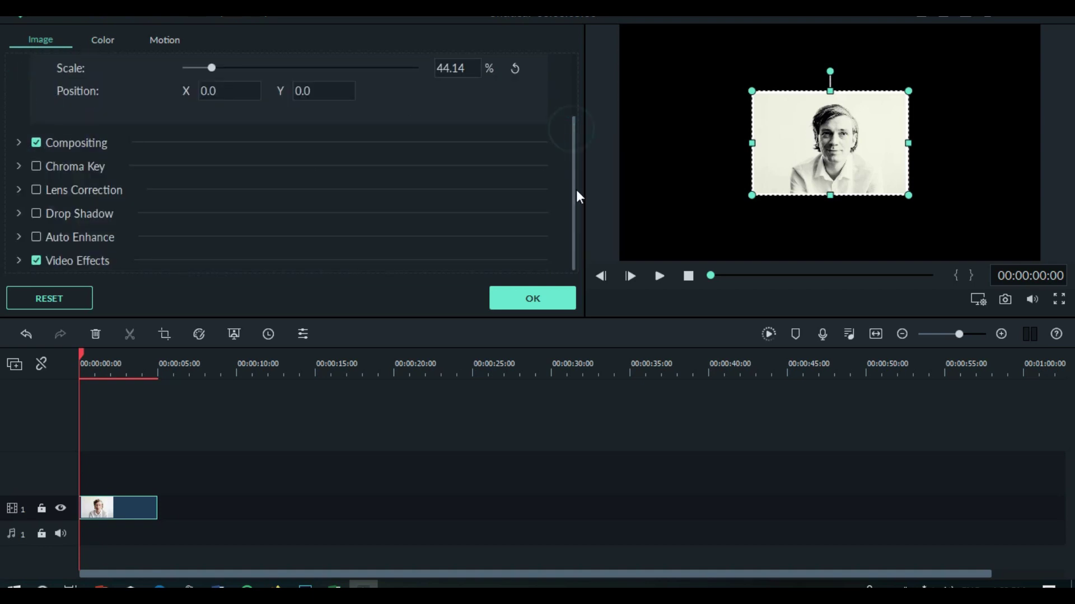
left_click(19, 261)
left_click_drag(573, 114, 563, 175)
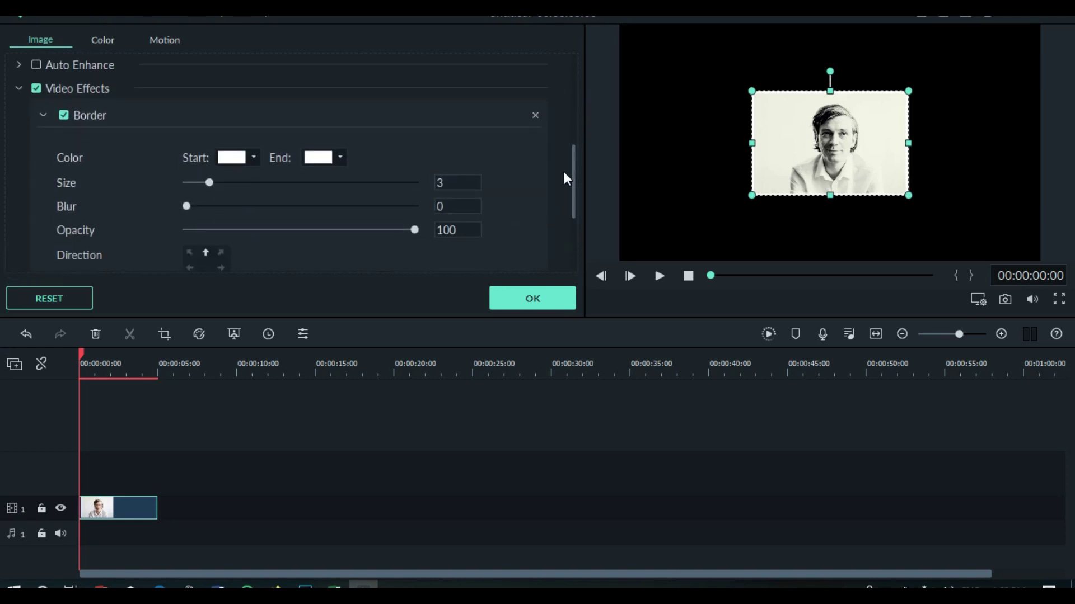
left_click_drag(209, 181, 232, 183)
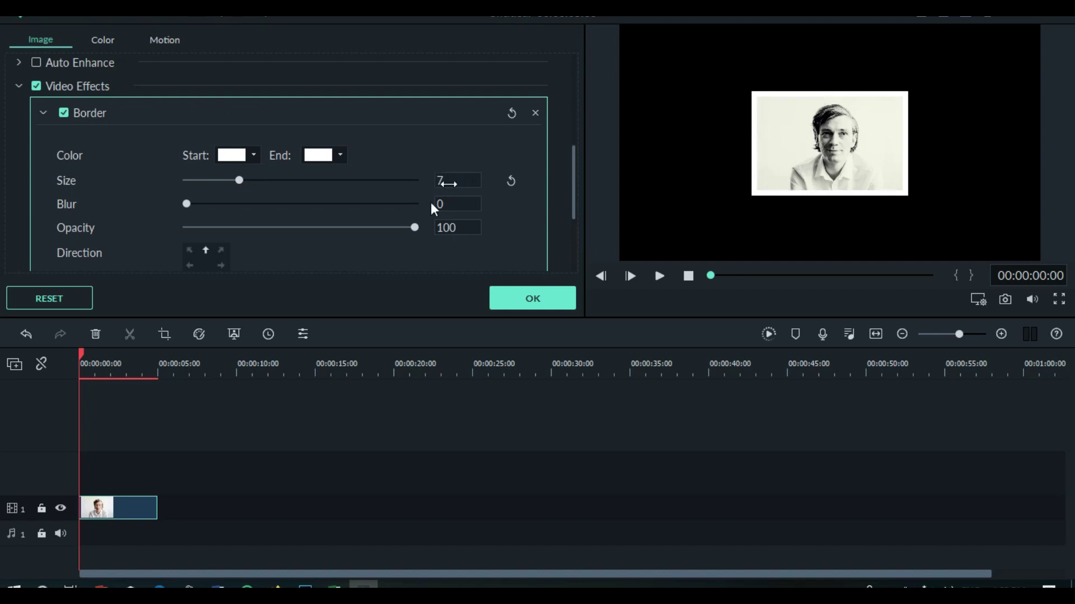
left_click(533, 297)
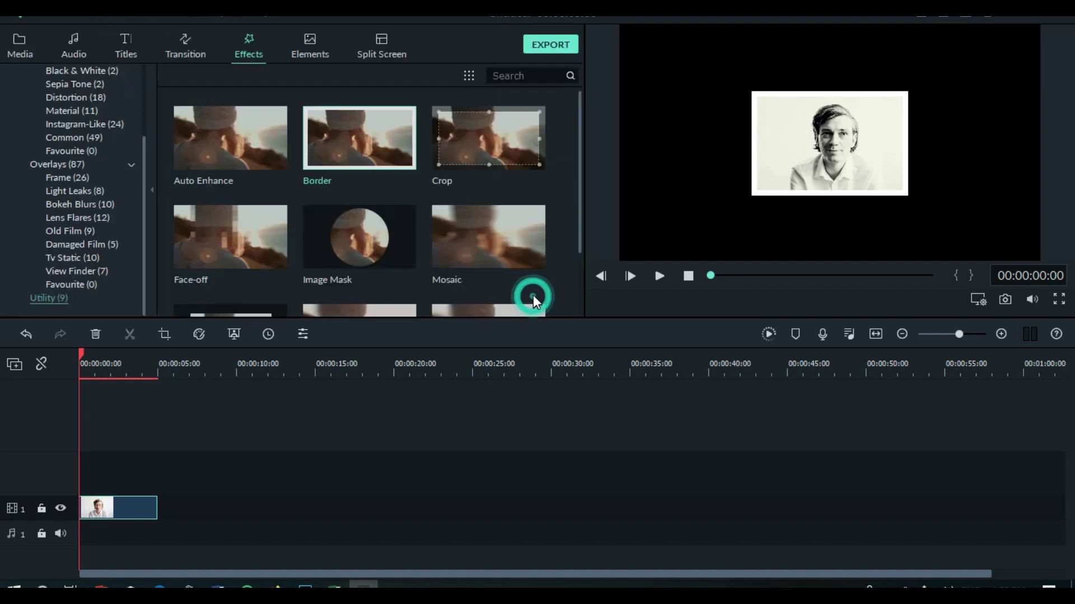
- Move the man's portrait into the upper-left corner of the frame and tilt it slightly counter-clockwise
double_click(127, 506)
left_click_drag(821, 132, 688, 79)
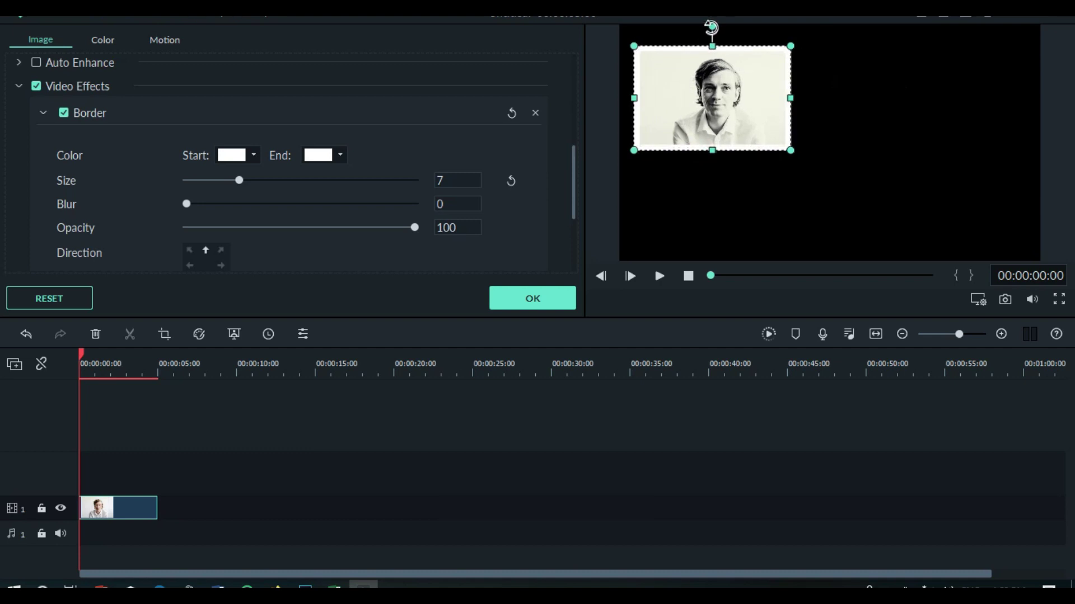
left_click_drag(699, 24, 697, 25)
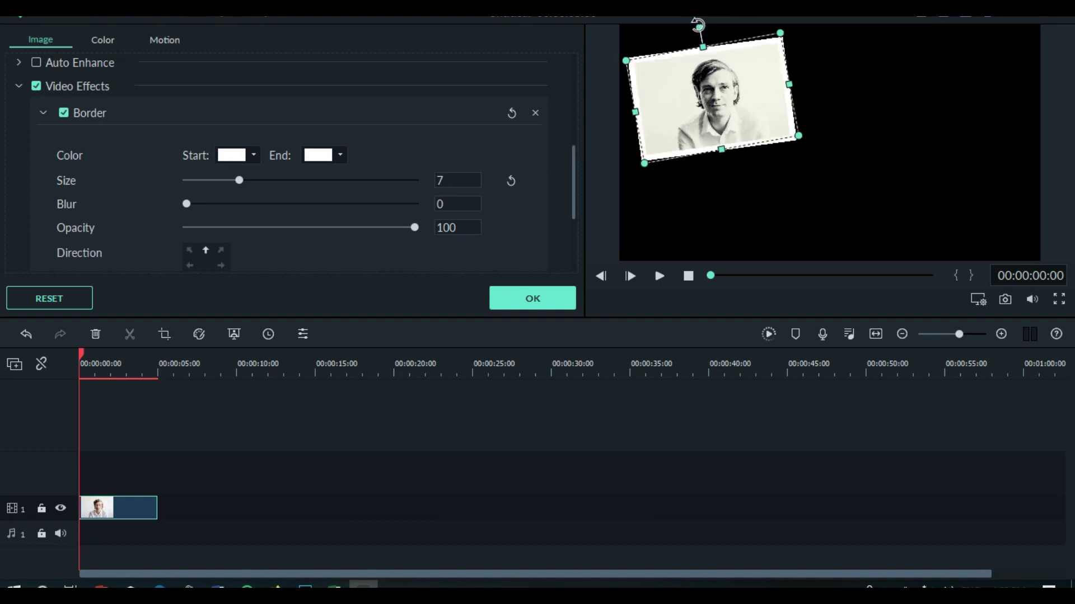
left_click_drag(720, 88, 705, 58)
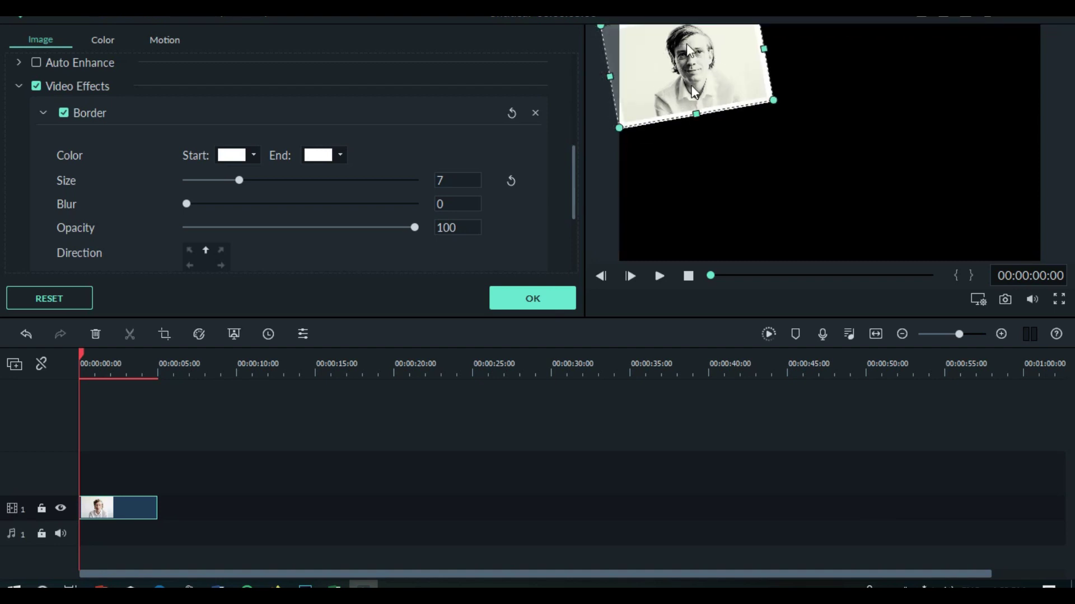
left_click(527, 296)
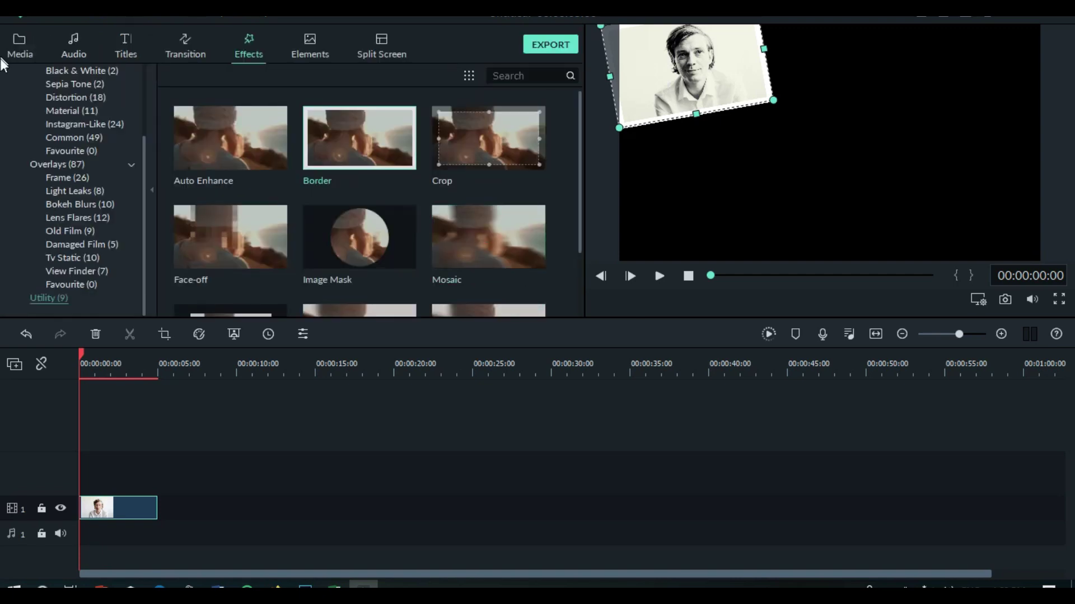
left_click(19, 45)
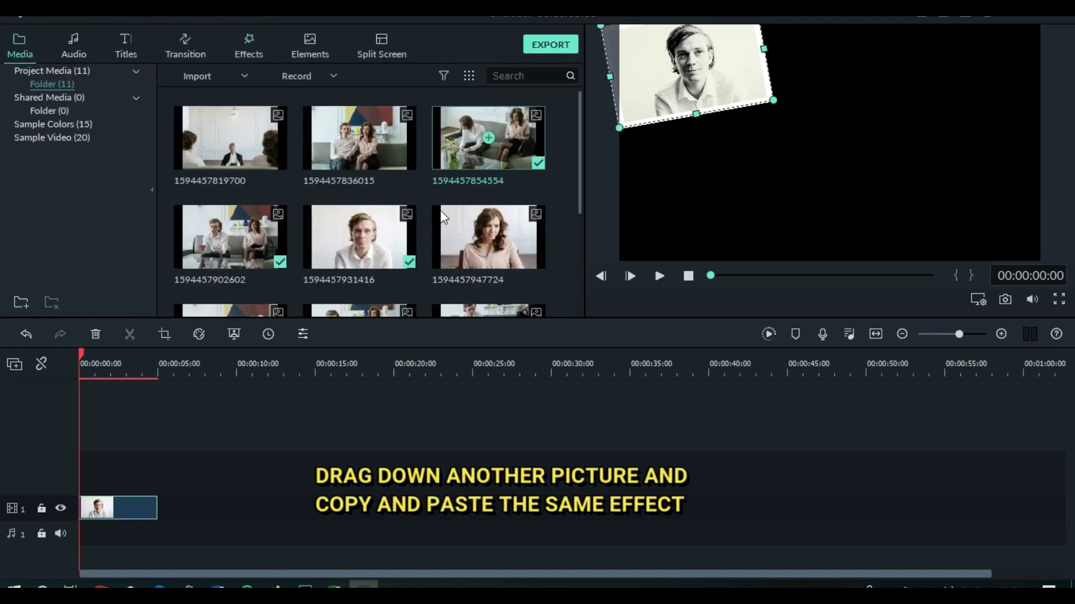
left_click_drag(444, 238, 95, 471)
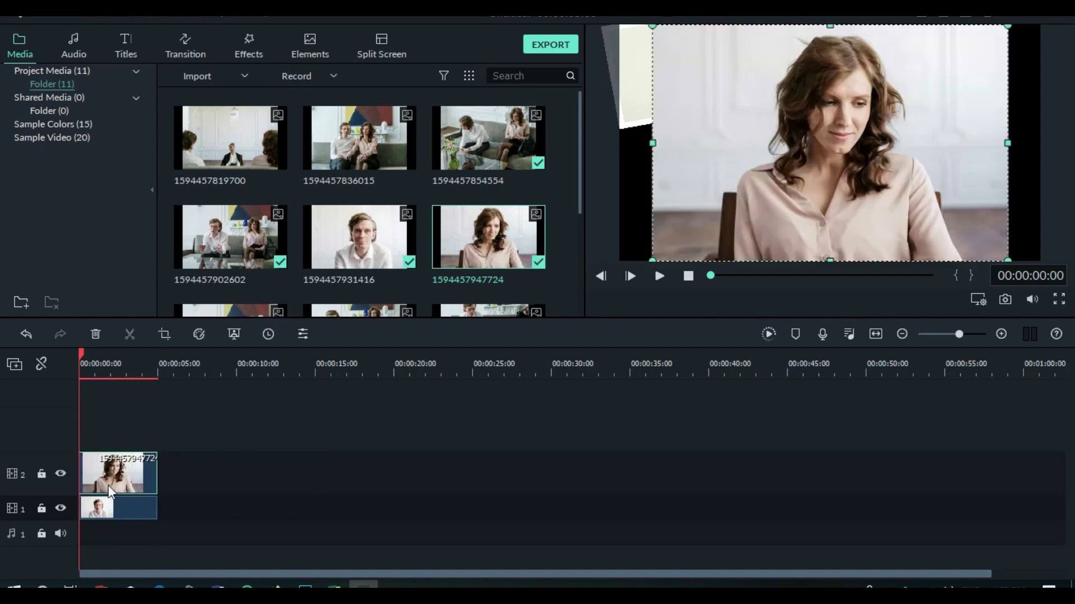
right_click(130, 505)
left_click(168, 464)
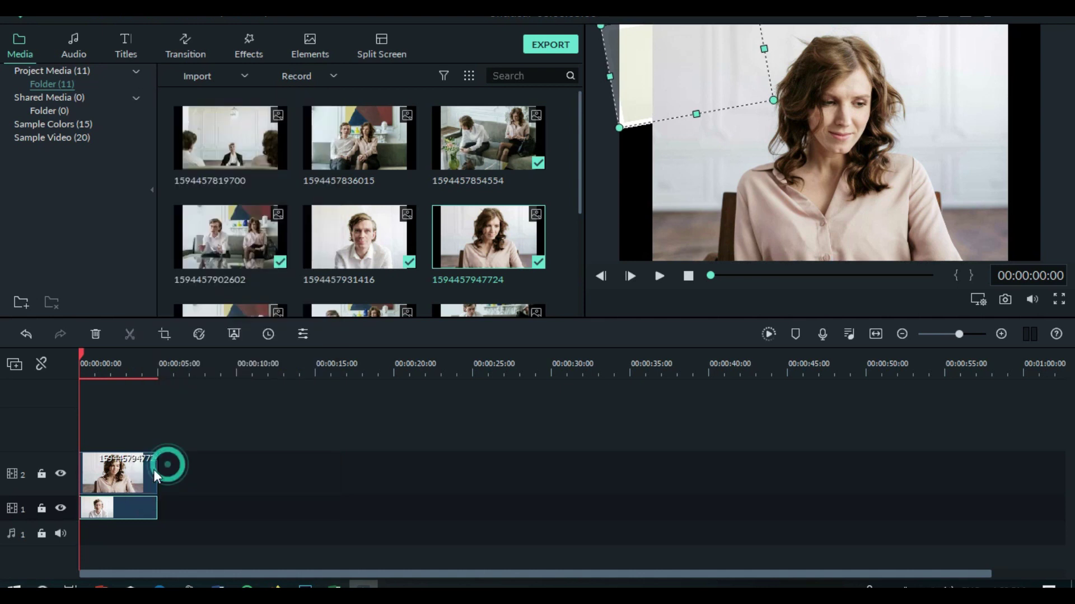
right_click(142, 469)
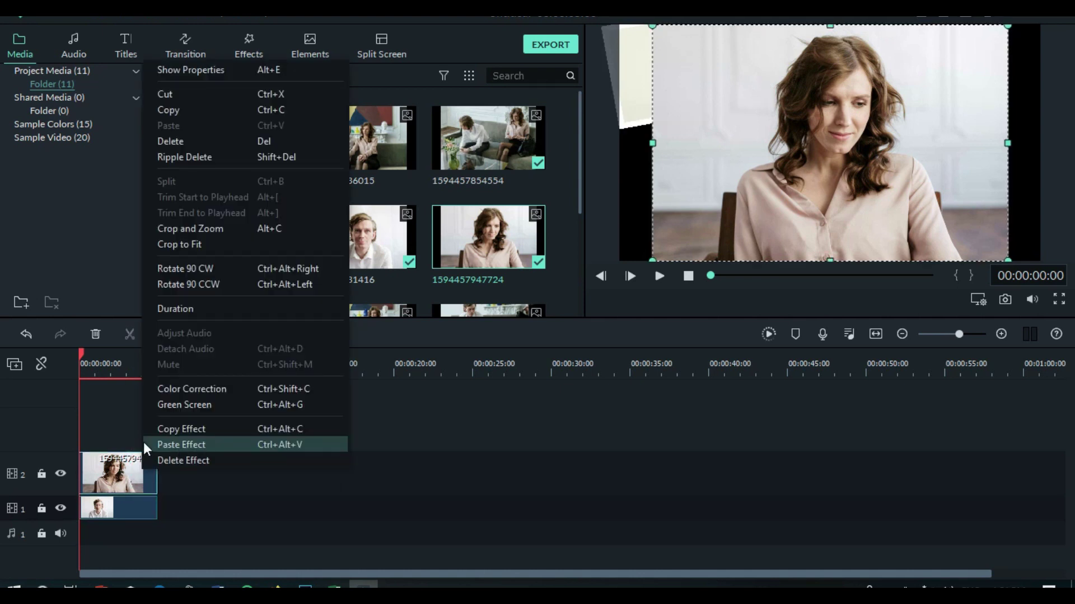
left_click(181, 445)
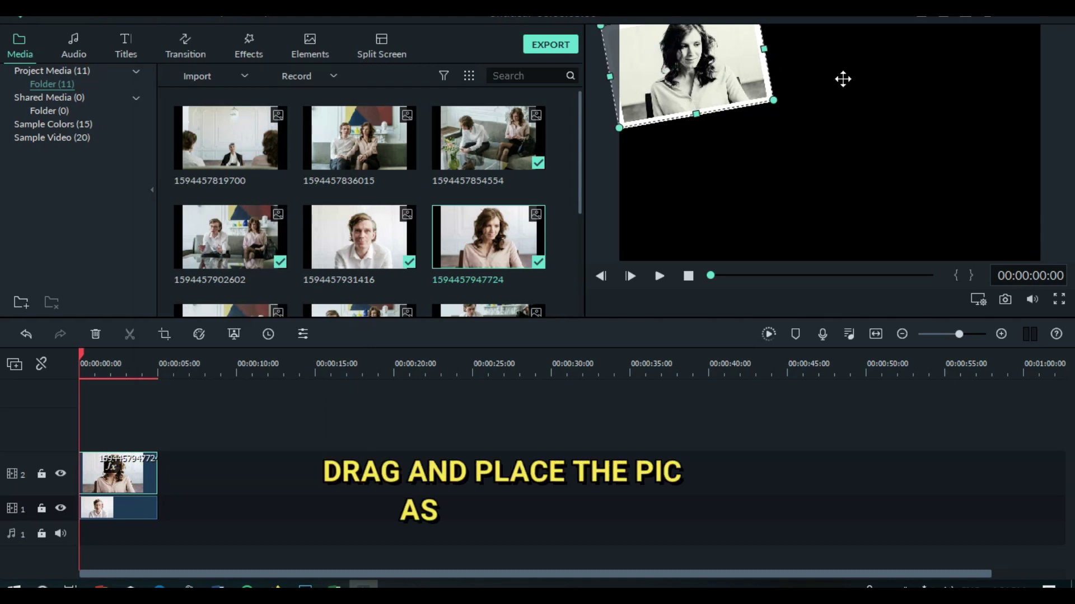
- Place the woman's photo in the upper-right corner of the frame, tilted slightly clockwise
left_click_drag(893, 89, 949, 117)
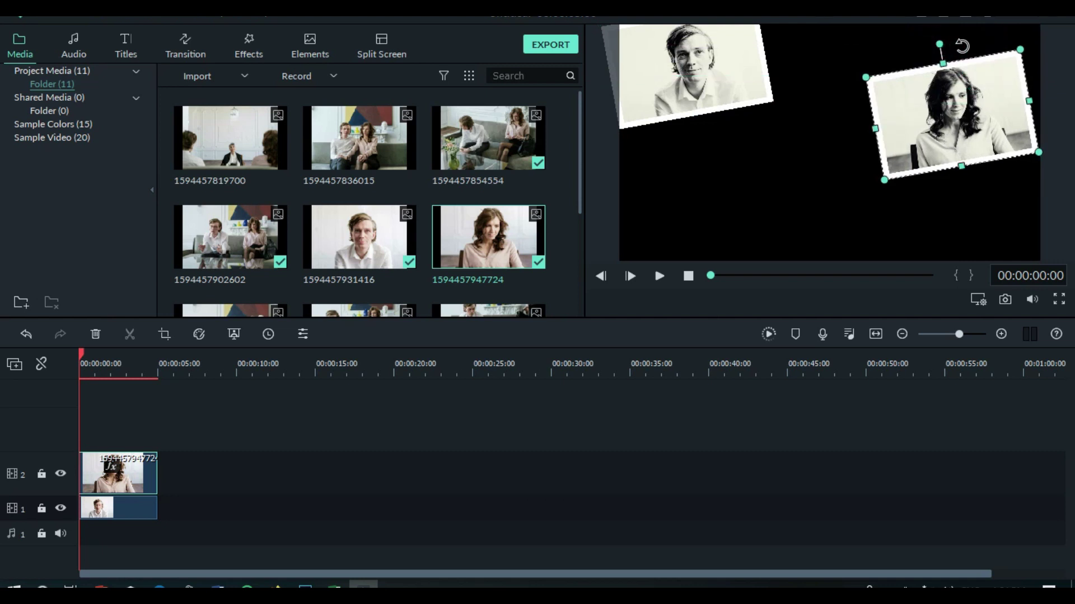
mouse_move(963, 44)
left_mouse_down()
mouse_move(978, 43)
mouse_move(962, 43)
mouse_move(967, 56)
mouse_move(989, 23)
mouse_move(983, 45)
mouse_move(974, 38)
left_mouse_up()
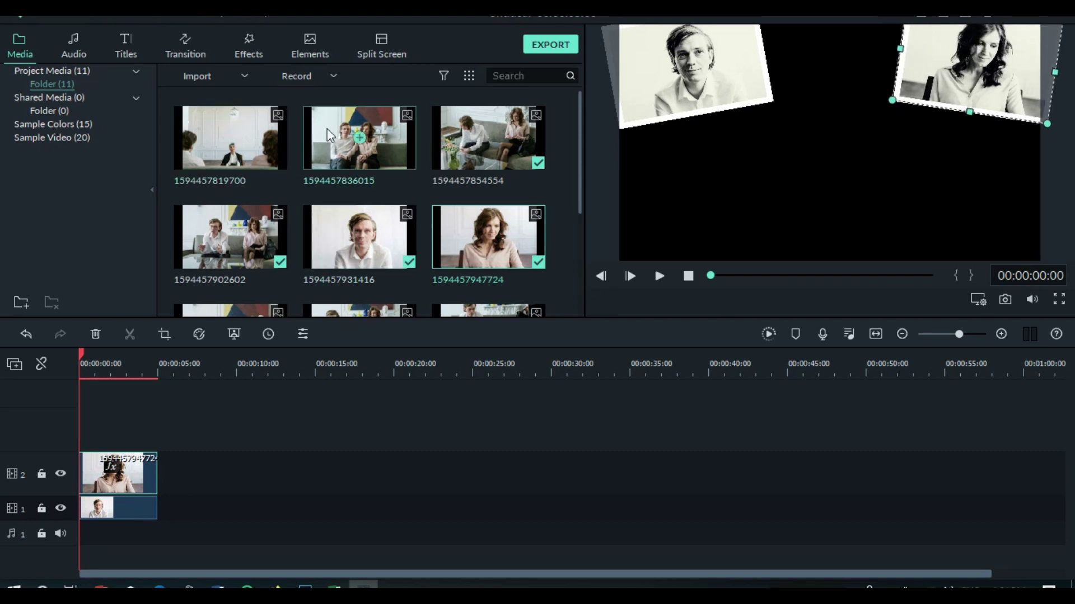
left_click_drag(344, 154, 114, 442)
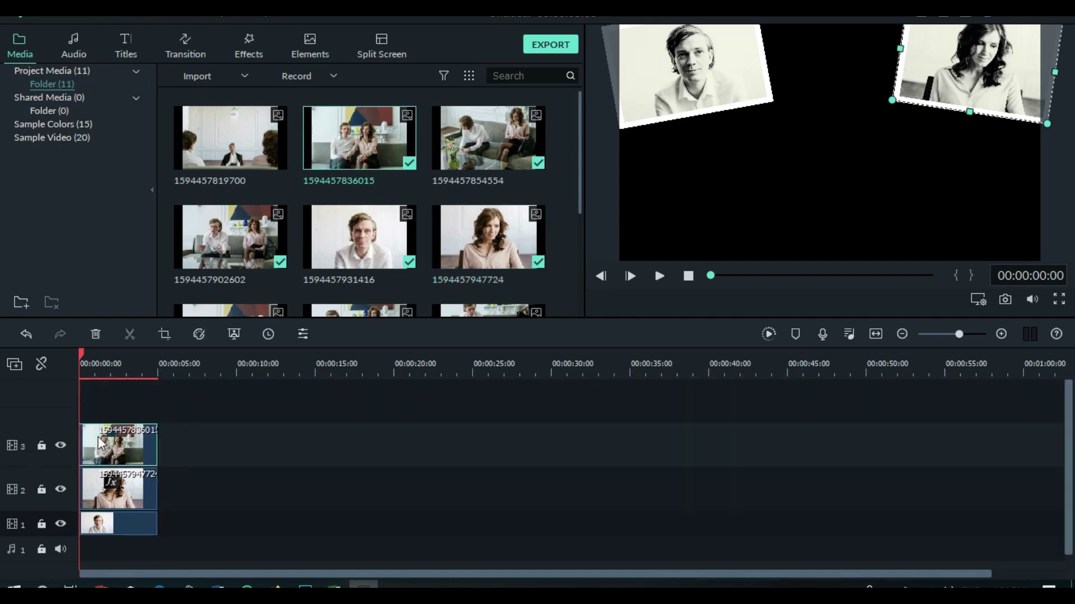
right_click(135, 436)
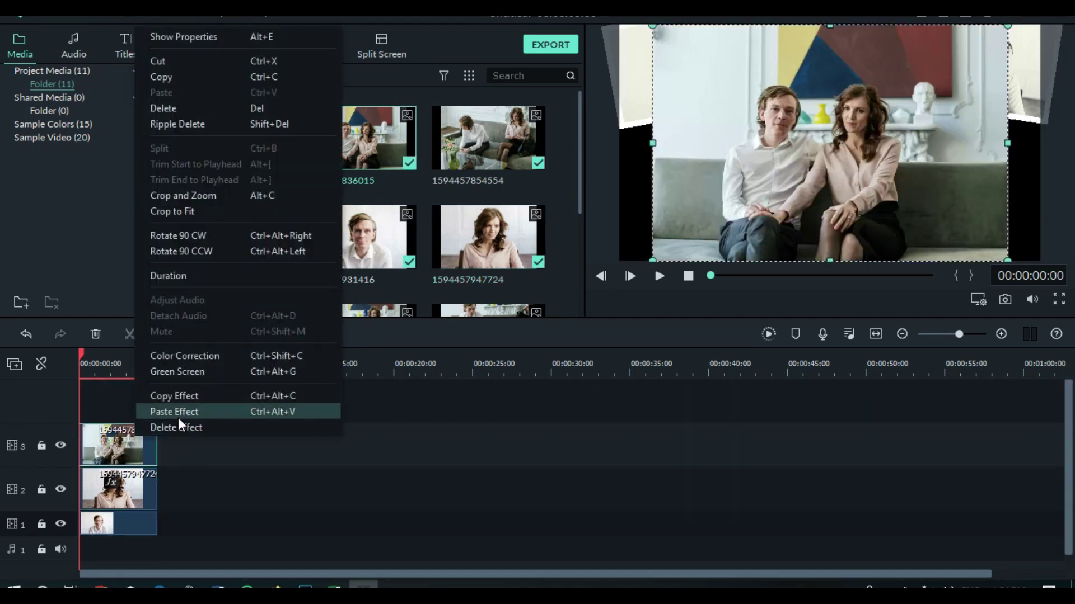
left_click(178, 417)
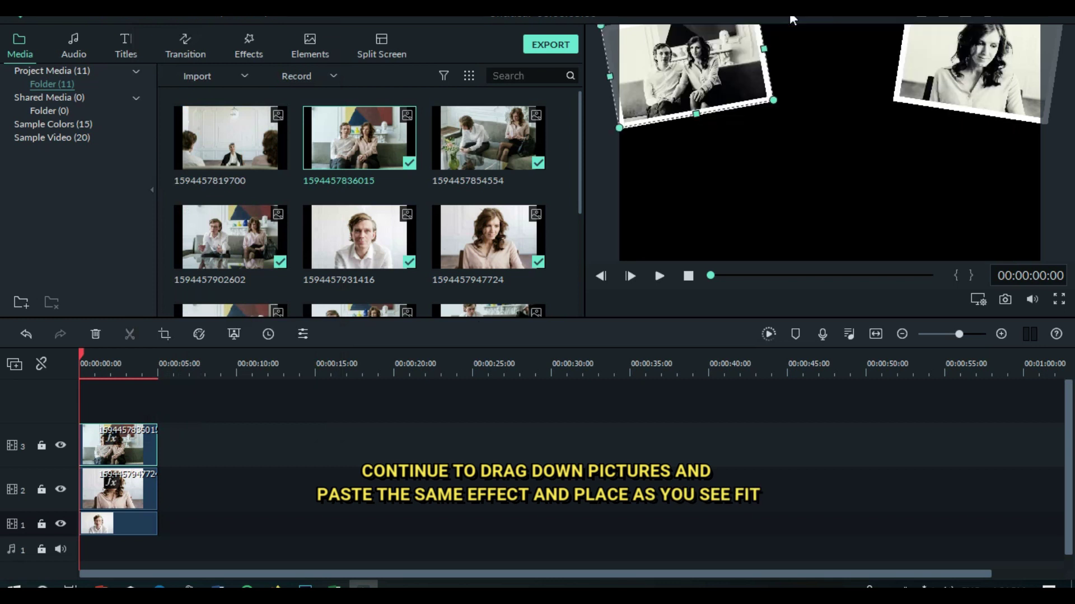
left_click_drag(694, 70, 814, 104)
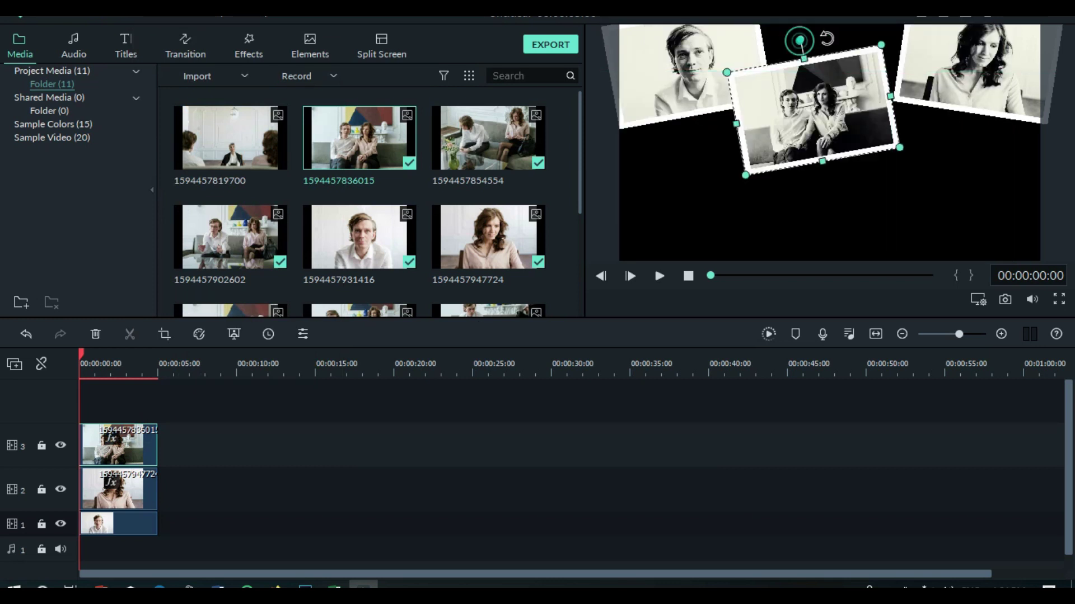
left_click_drag(827, 38, 839, 74)
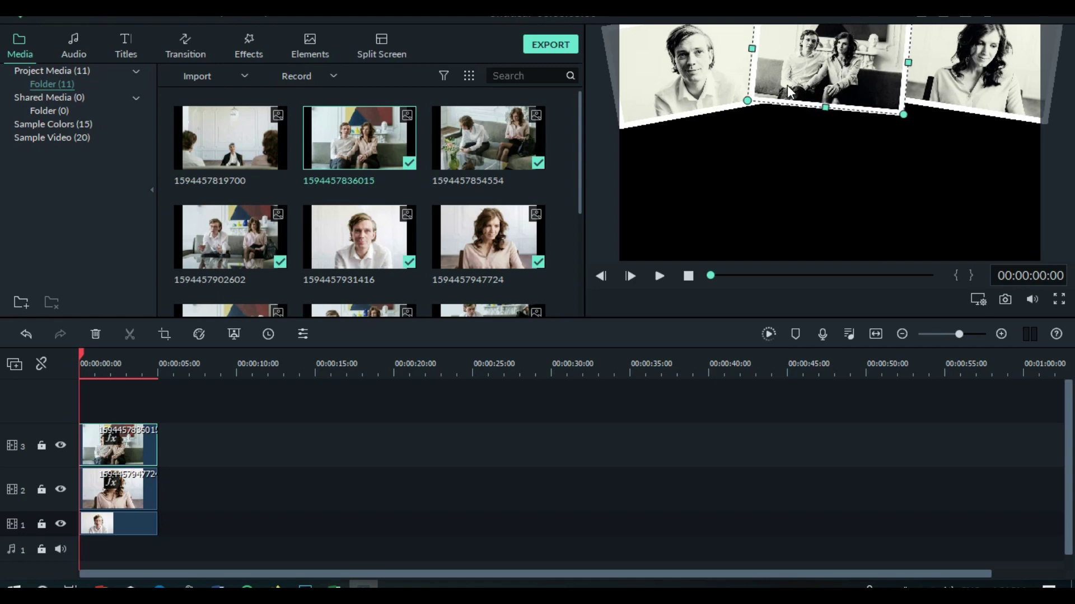
left_click_drag(230, 237, 117, 406)
scroll(509, 200, "down", 2)
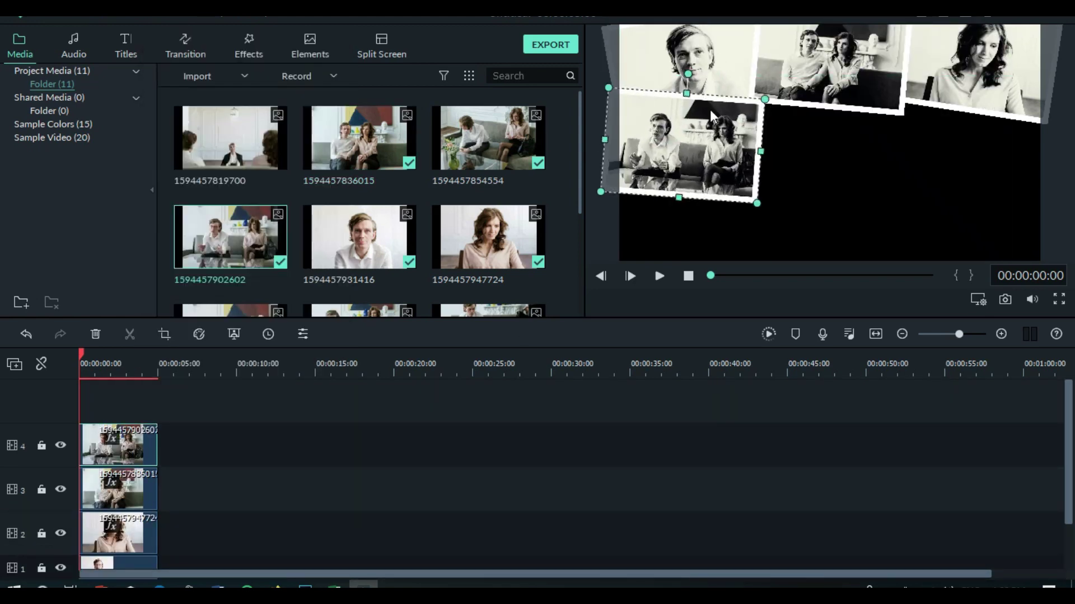
left_click_drag(230, 235, 783, 140)
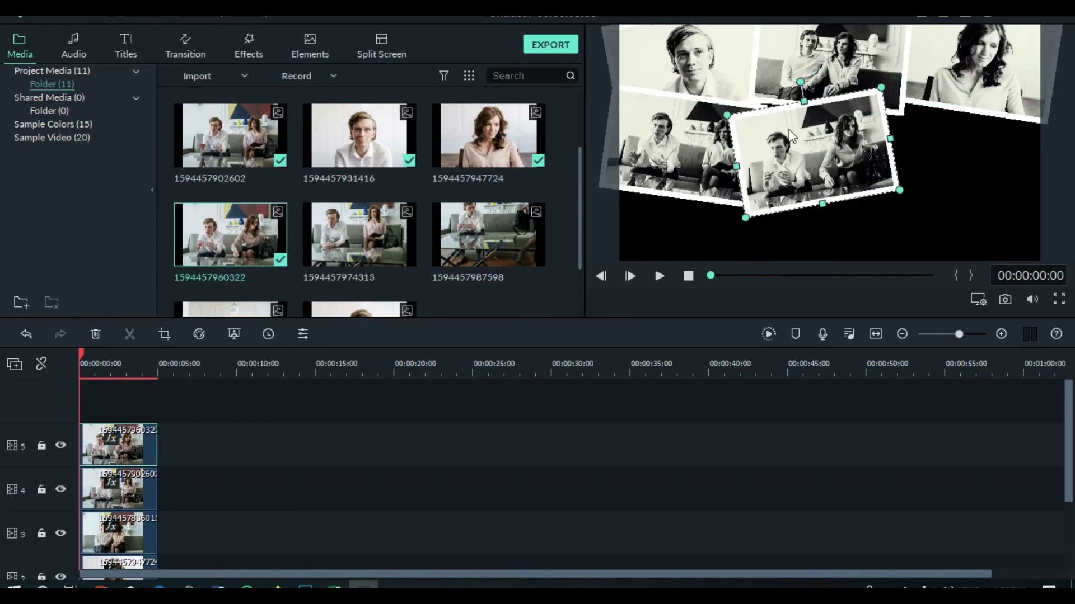
left_click_drag(488, 235, 904, 150)
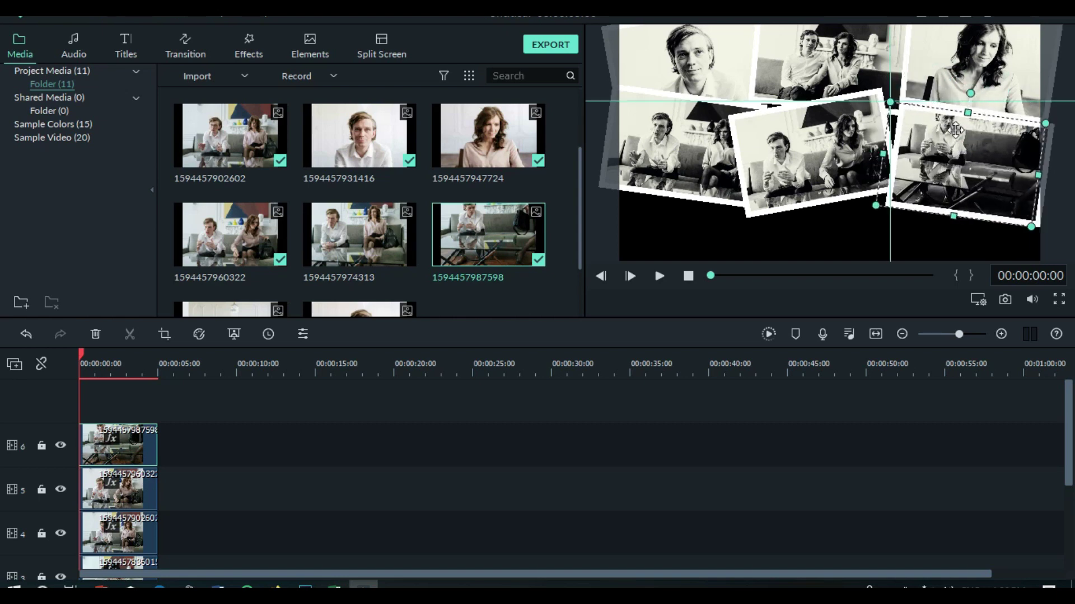
scroll(369, 224, "down", 1)
left_click_drag(229, 280, 158, 448)
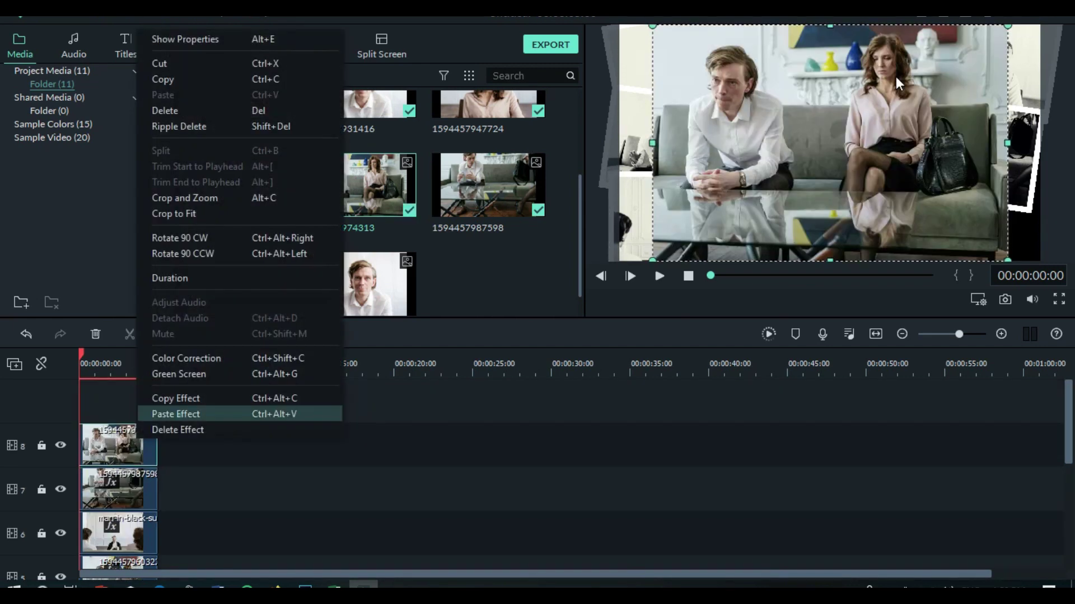
key("Return")
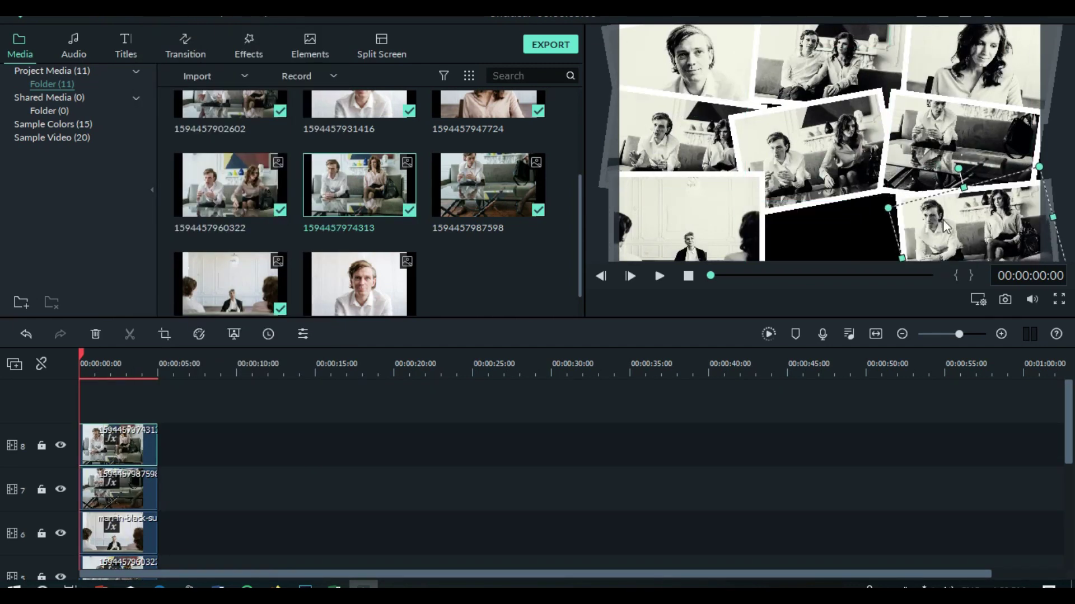
left_click_drag(488, 115, 103, 443)
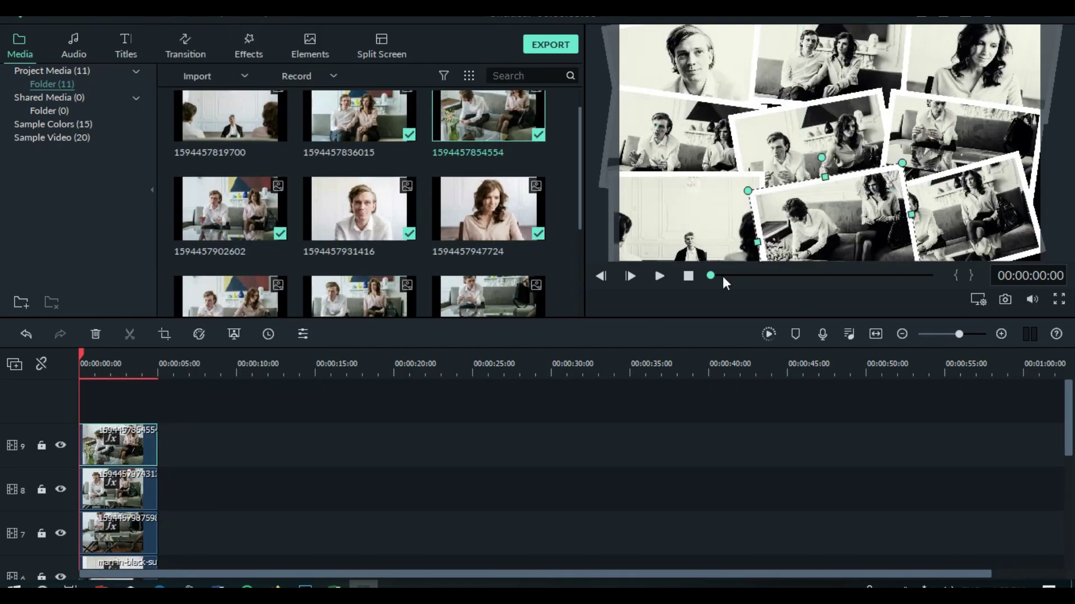
left_click(768, 334)
left_click(1006, 301)
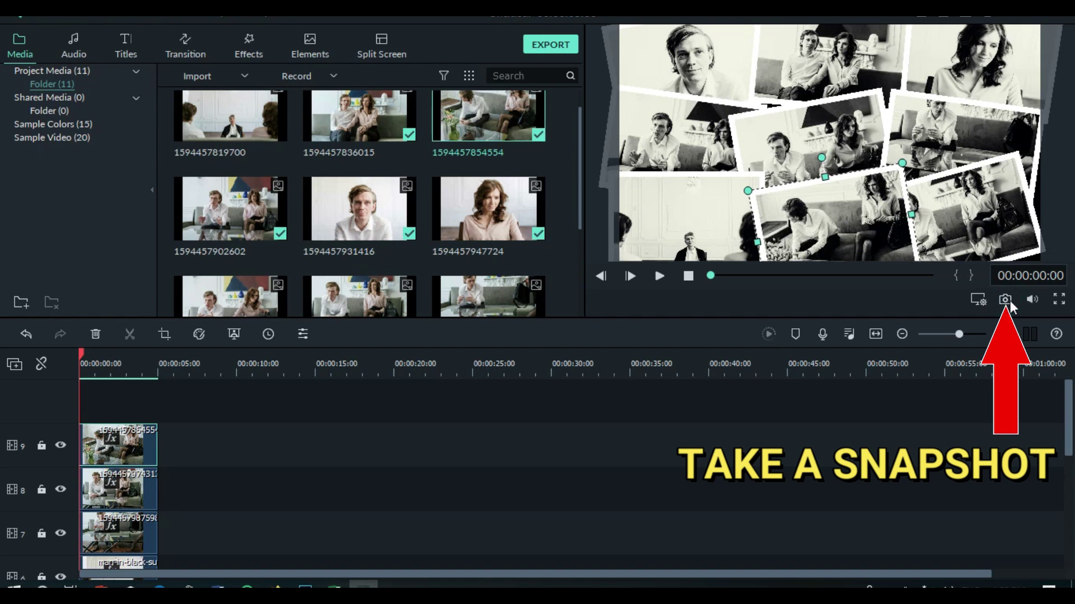
left_click(579, 193)
left_click_drag(580, 204, 582, 283)
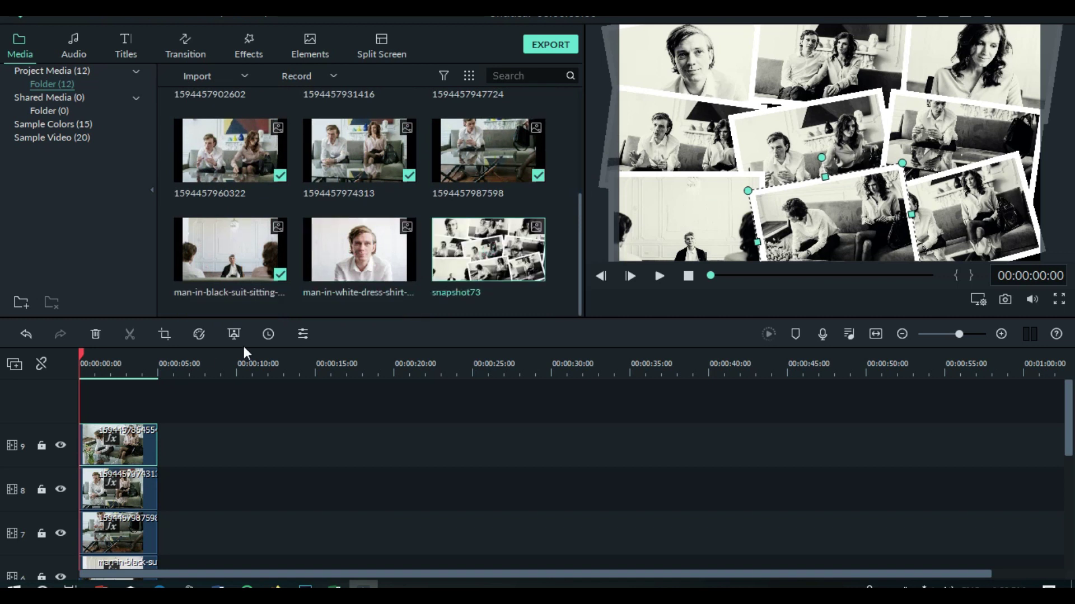
- Delete all clips from the timeline and remove the empty tracks
left_click(117, 399)
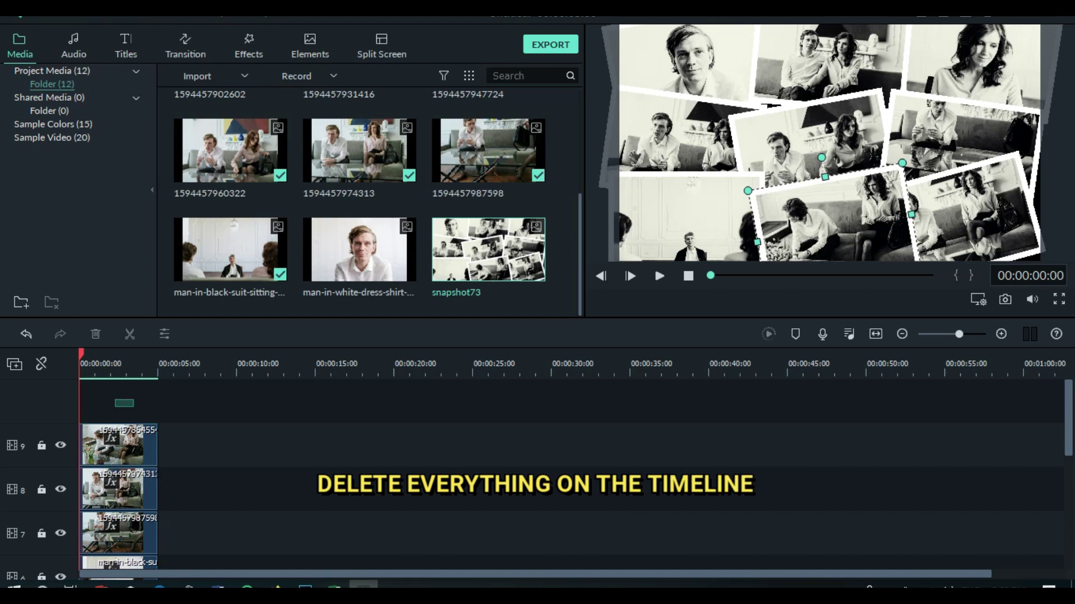
key("ctrl+a")
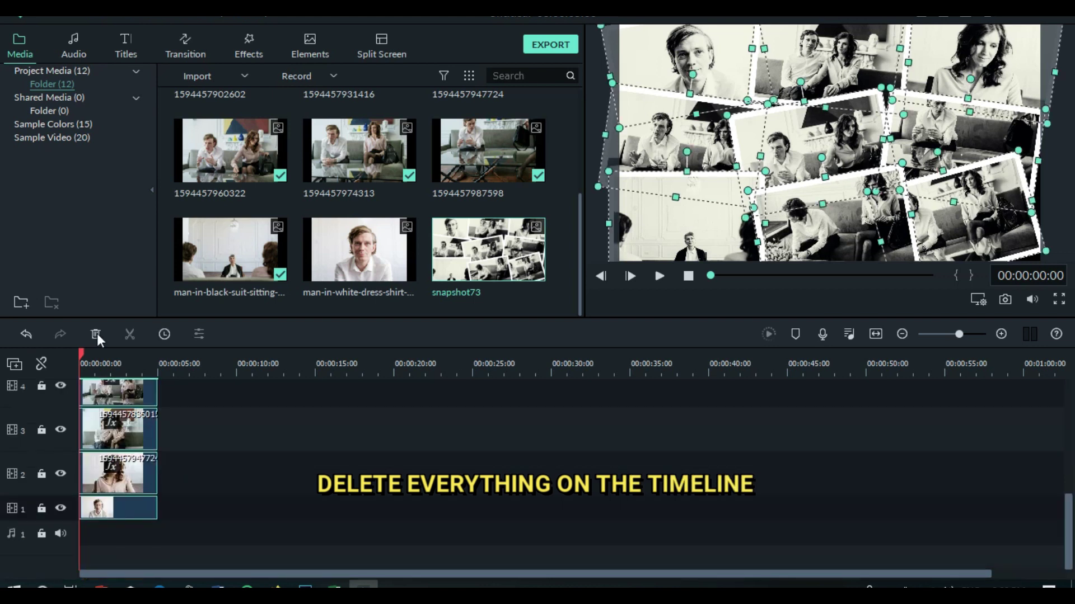
left_click(97, 335)
left_click(13, 362)
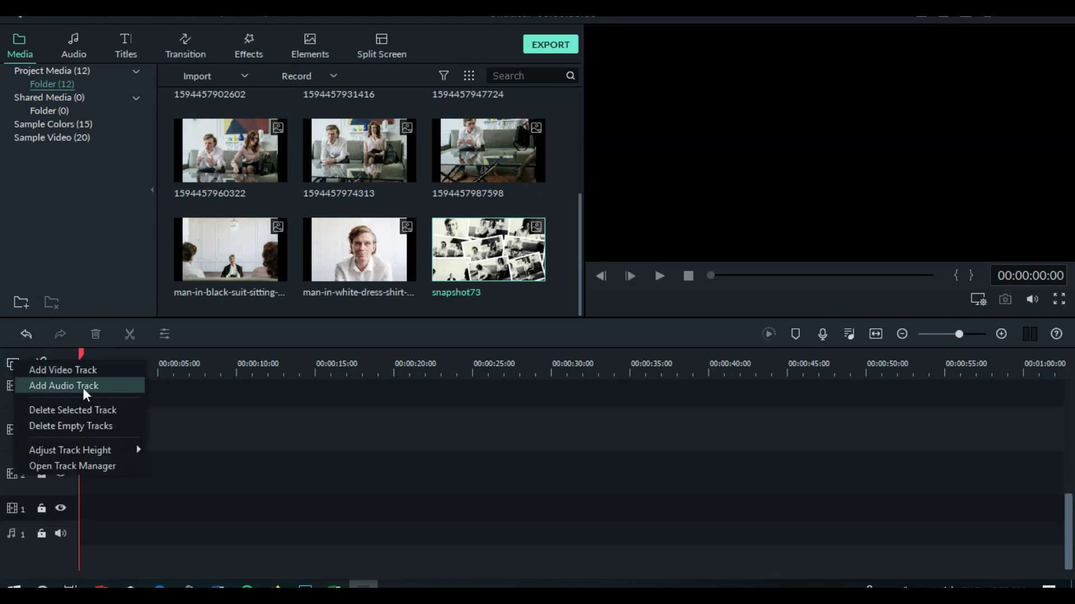
left_click(66, 421)
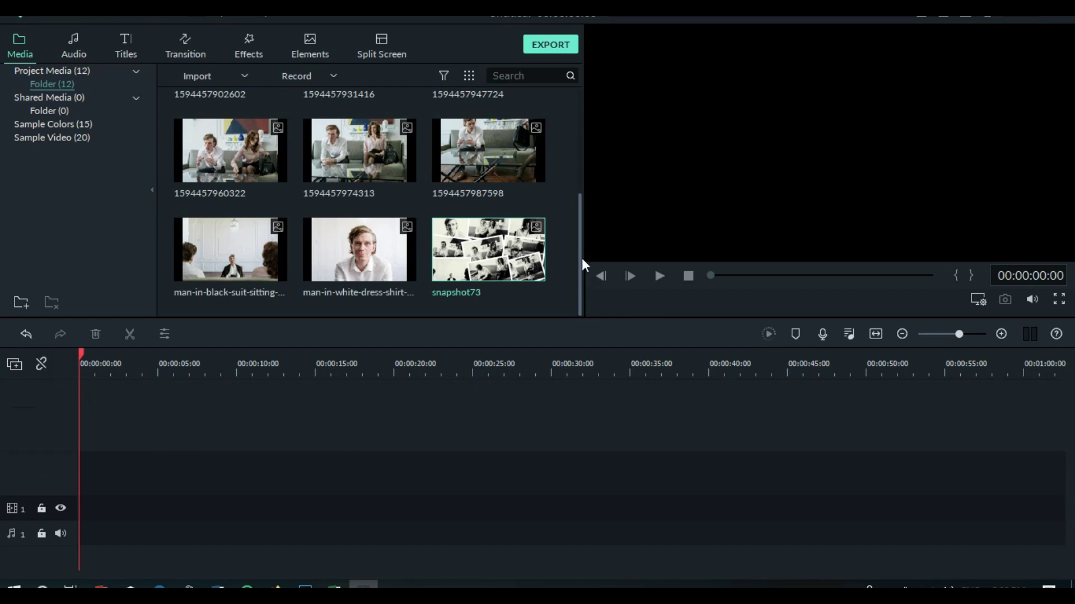
- Place snapshot73 on video track 1 with a length of about 40 seconds and apply the Dark Film 3D LUT to it
mouse_move(473, 262)
left_click_drag(450, 252, 713, 508)
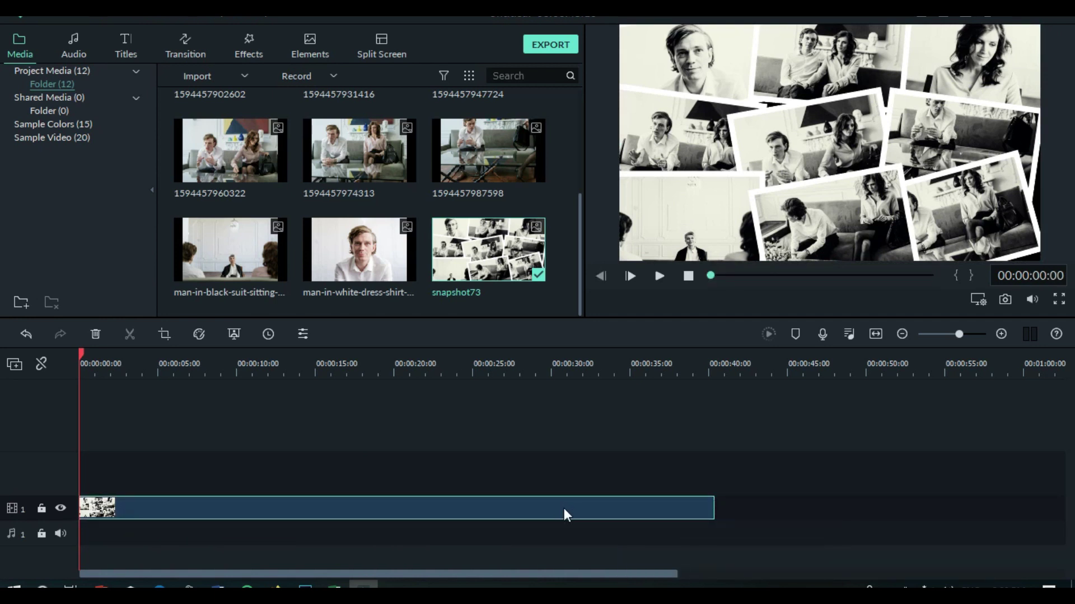
double_click(563, 507)
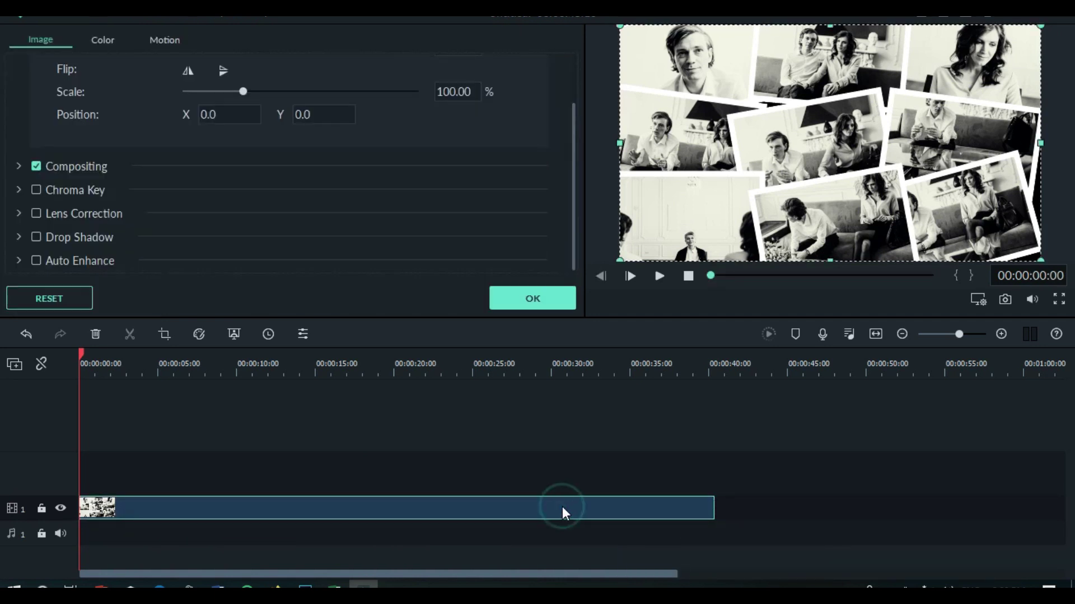
left_click(99, 40)
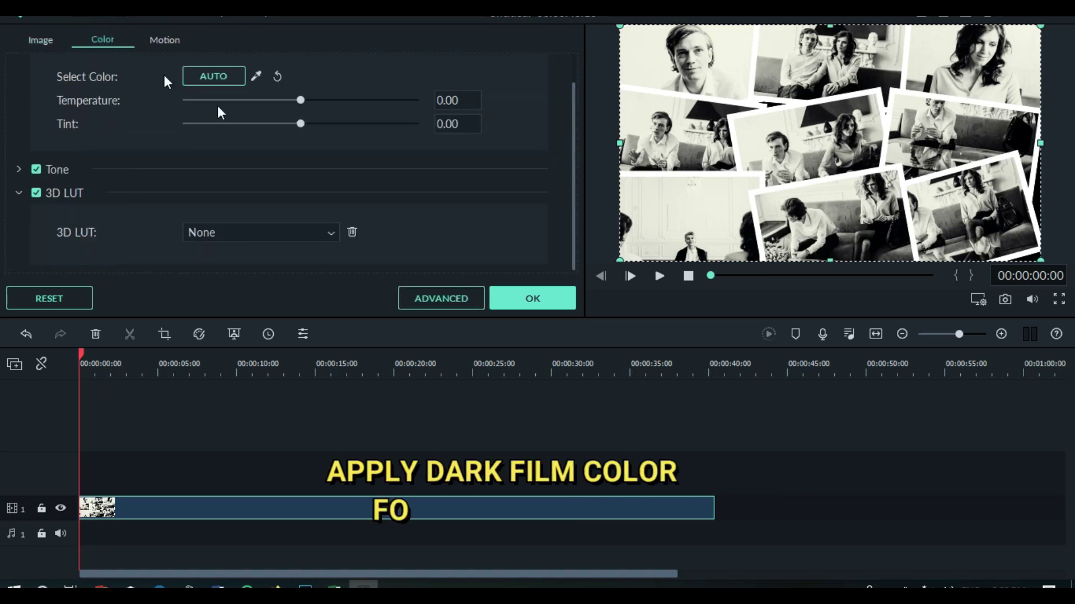
left_click(330, 232)
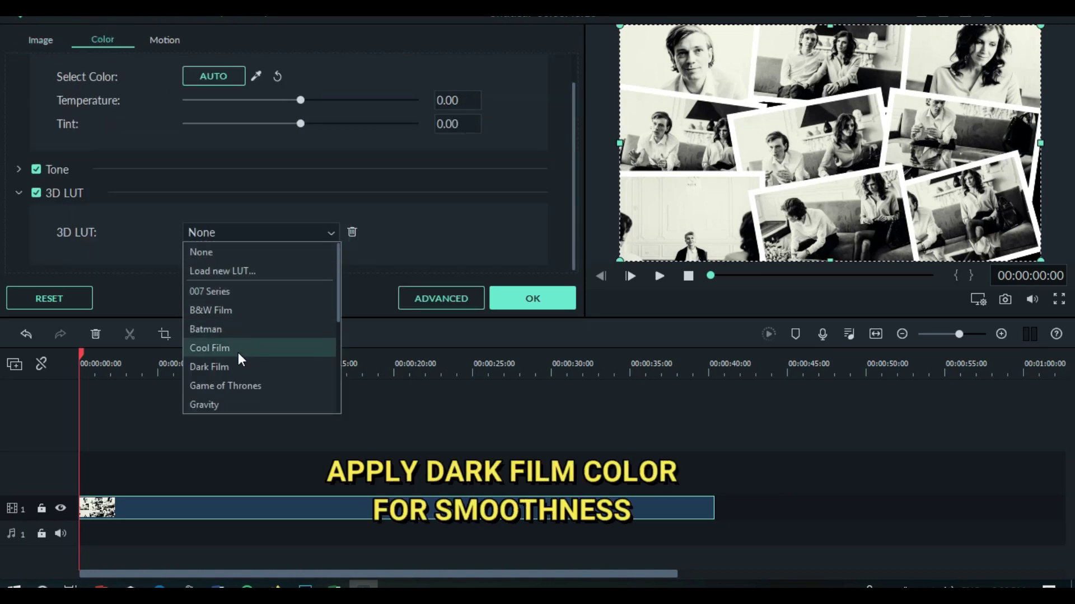
left_click(206, 369)
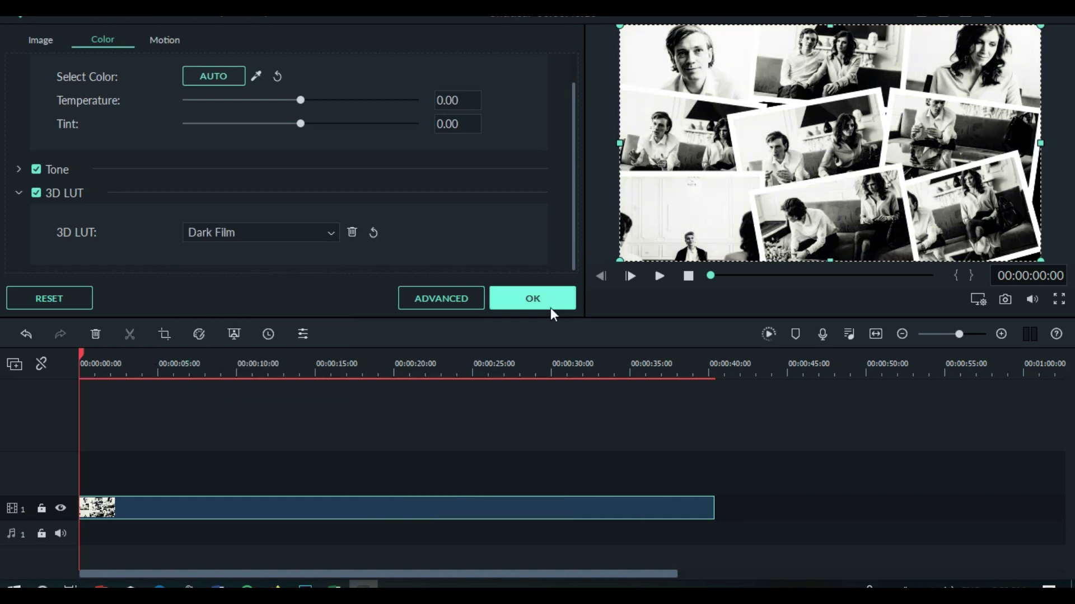
left_click(532, 299)
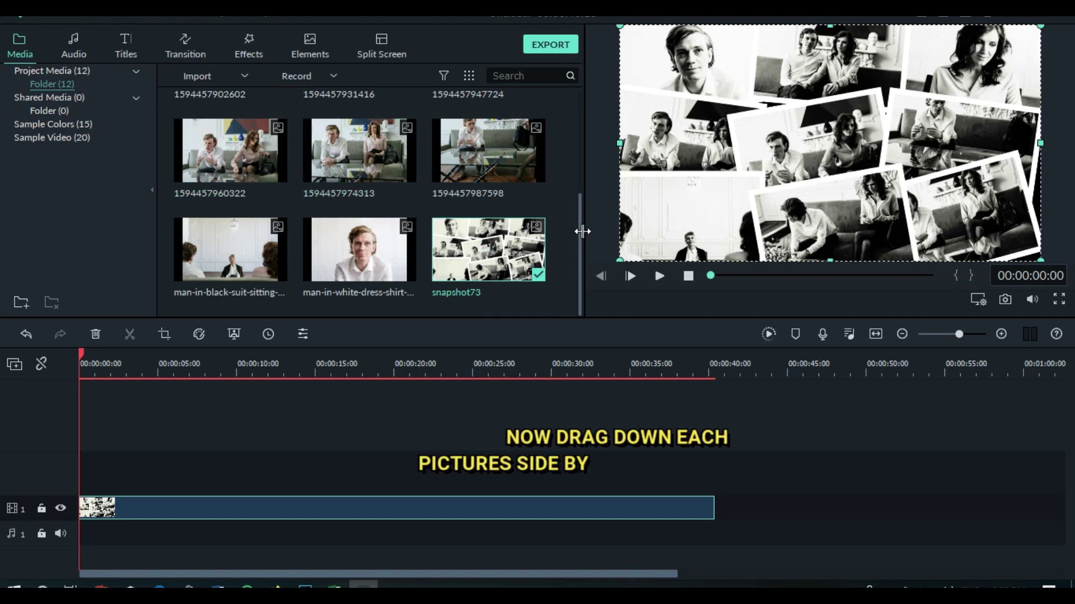
left_click_drag(581, 230, 581, 163)
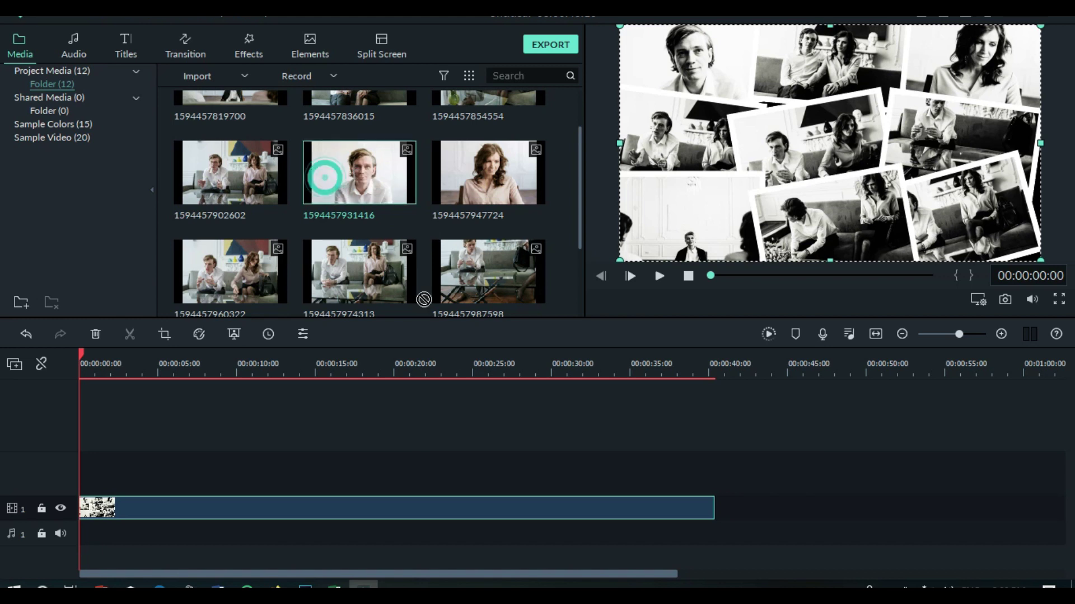
left_click_drag(328, 180, 153, 459)
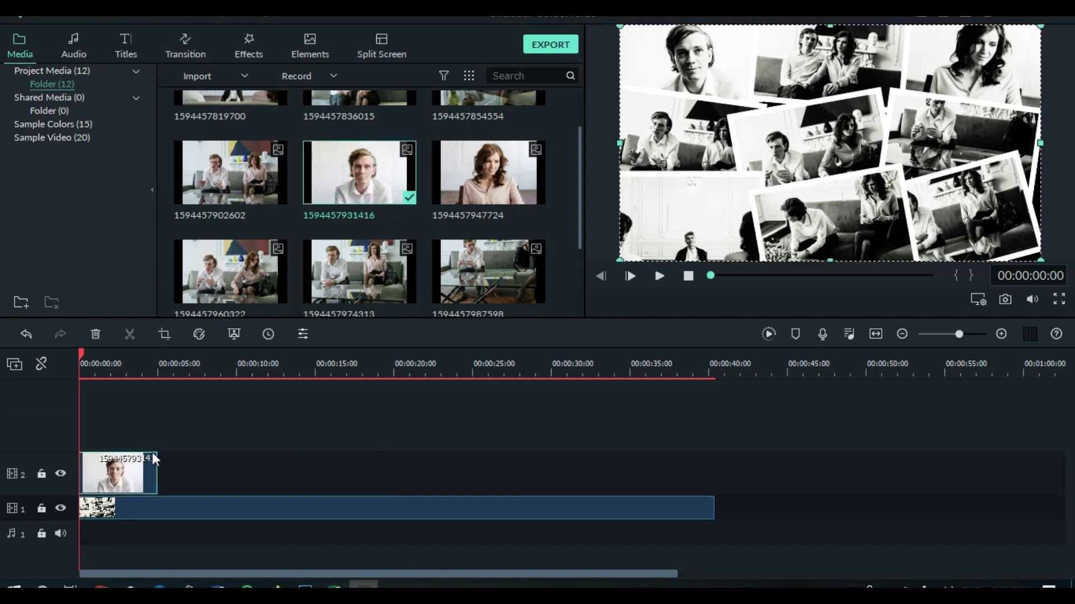
left_click(123, 486)
double_click(123, 473)
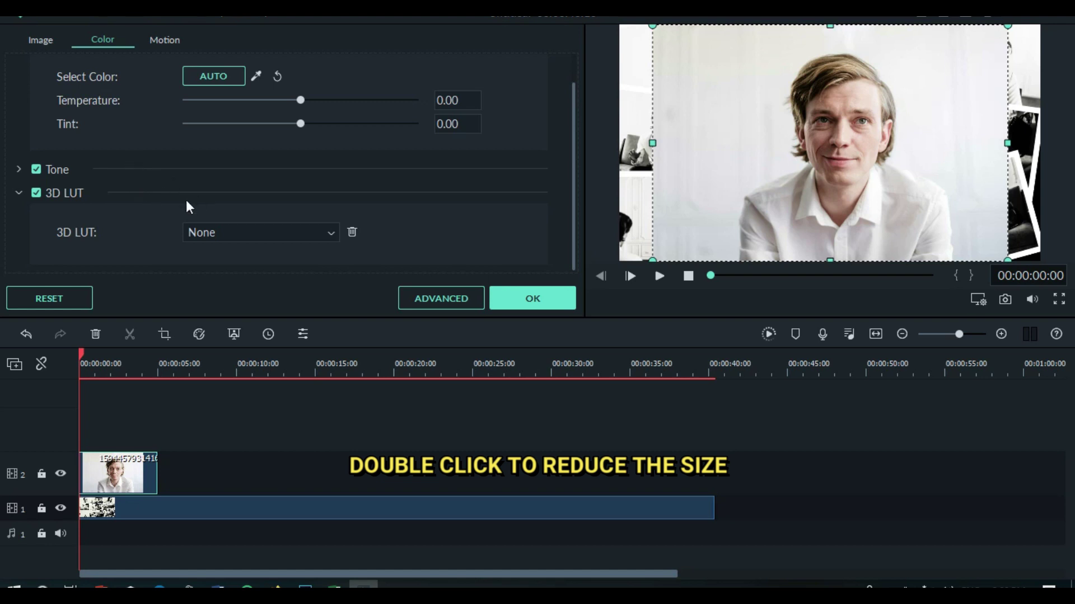
left_click(38, 40)
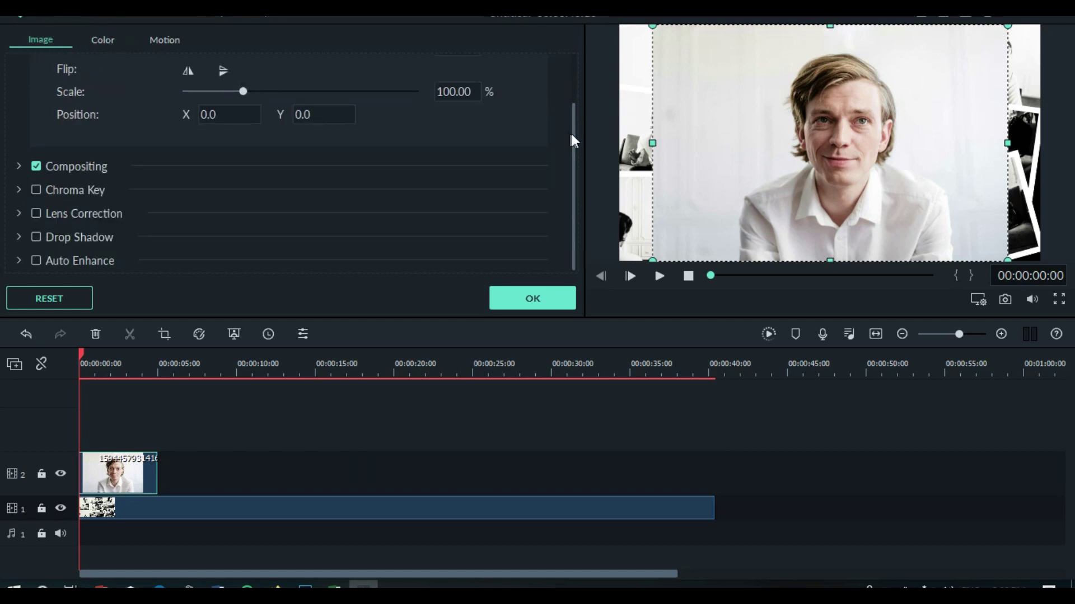
left_click_drag(572, 133, 562, 35)
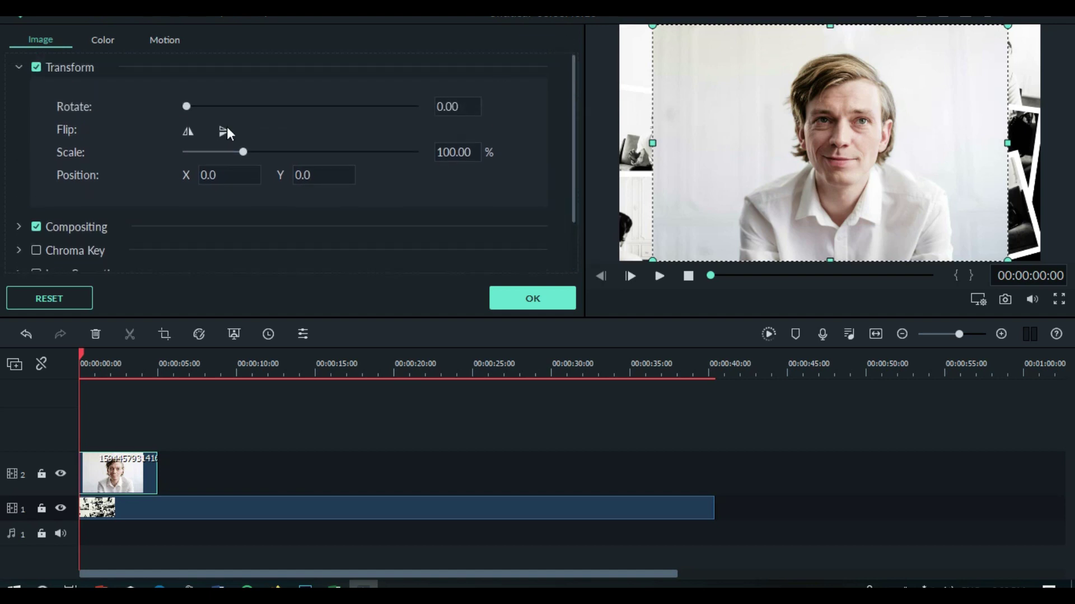
mouse_move(244, 153)
left_mouse_down()
mouse_move(211, 159)
mouse_move(226, 159)
left_mouse_up()
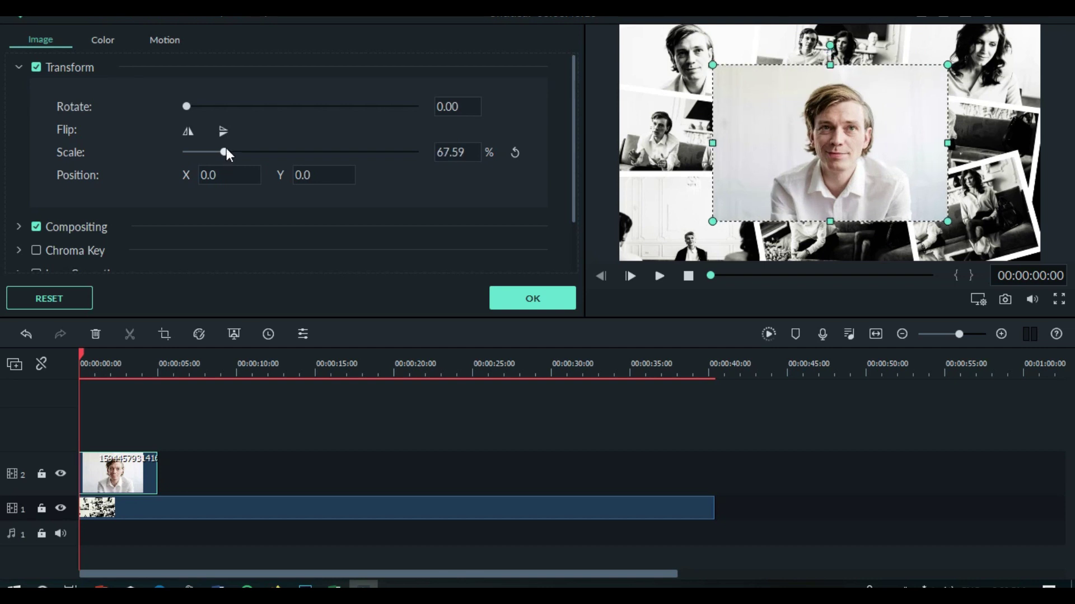
left_click(551, 298)
- Apply the Border effect to the man's portrait on track 2 with size 7 and blur 3
left_click(249, 40)
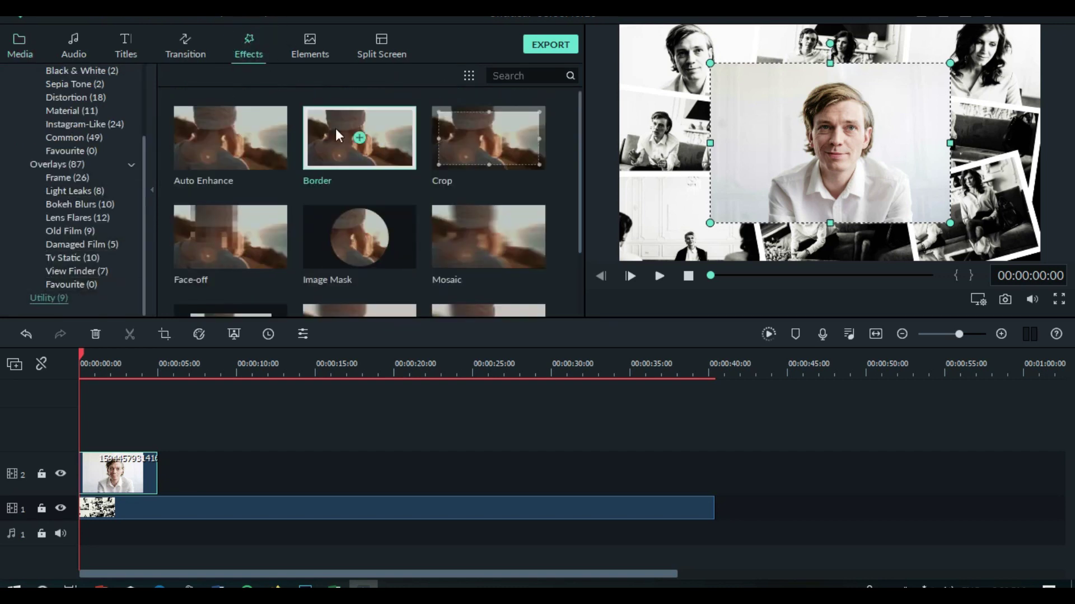
left_click_drag(361, 140, 142, 463)
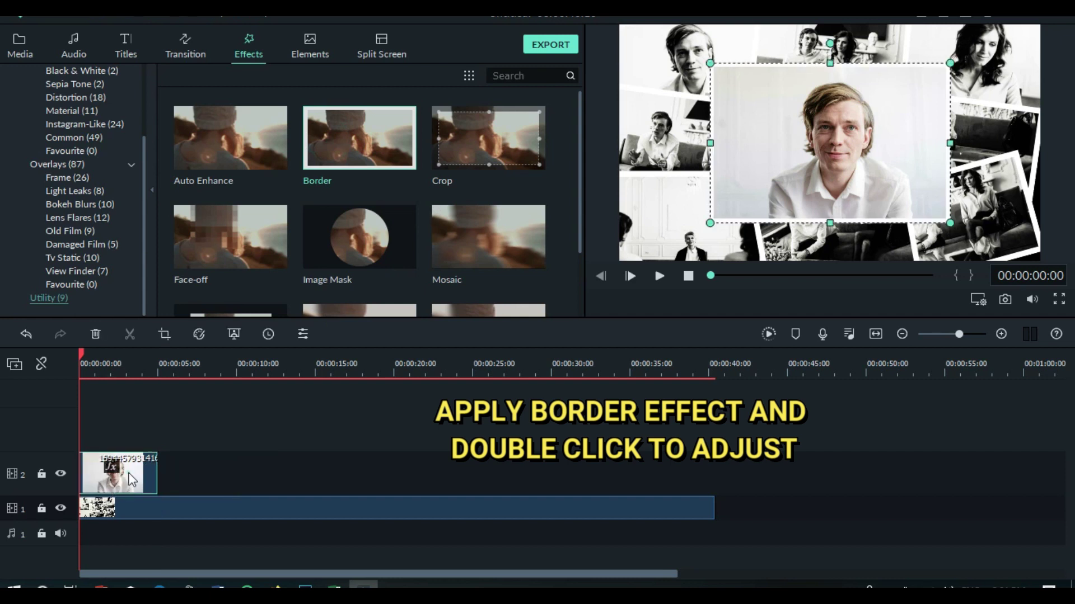
double_click(118, 478)
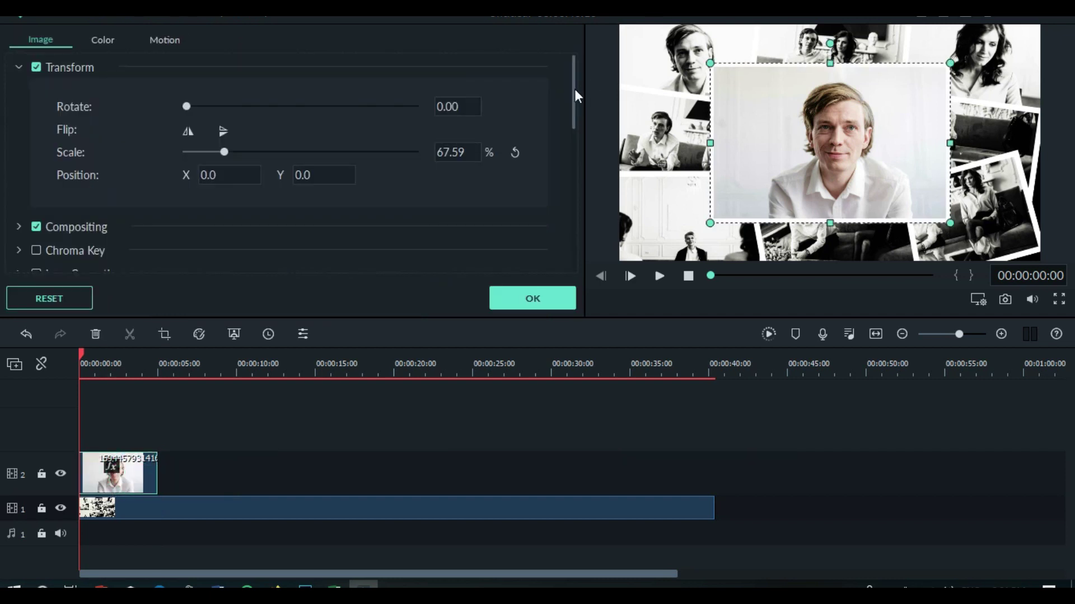
left_click_drag(574, 89, 569, 165)
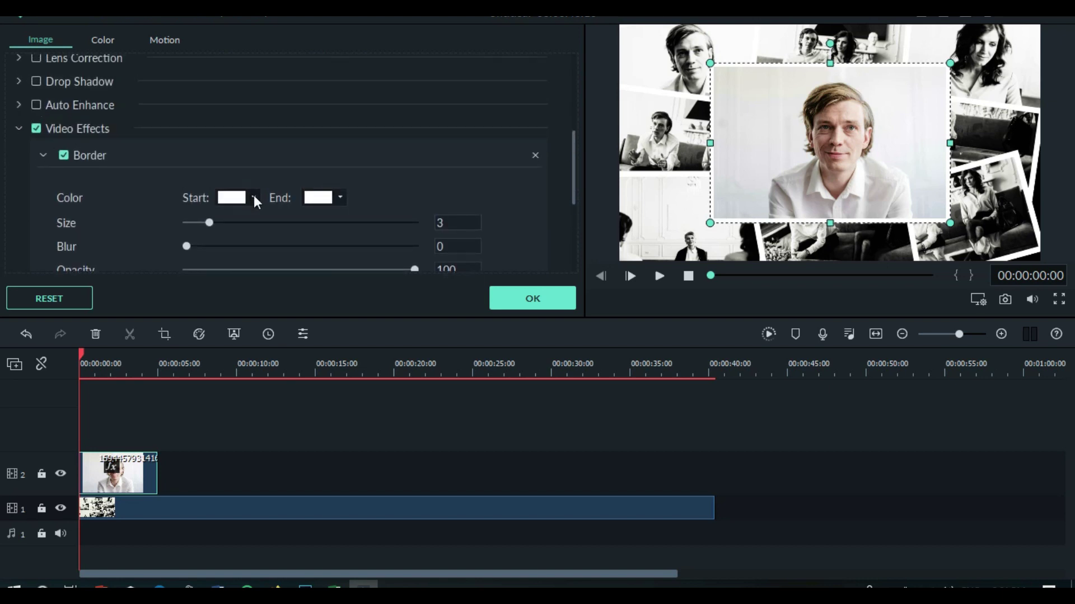
left_click_drag(212, 223, 240, 227)
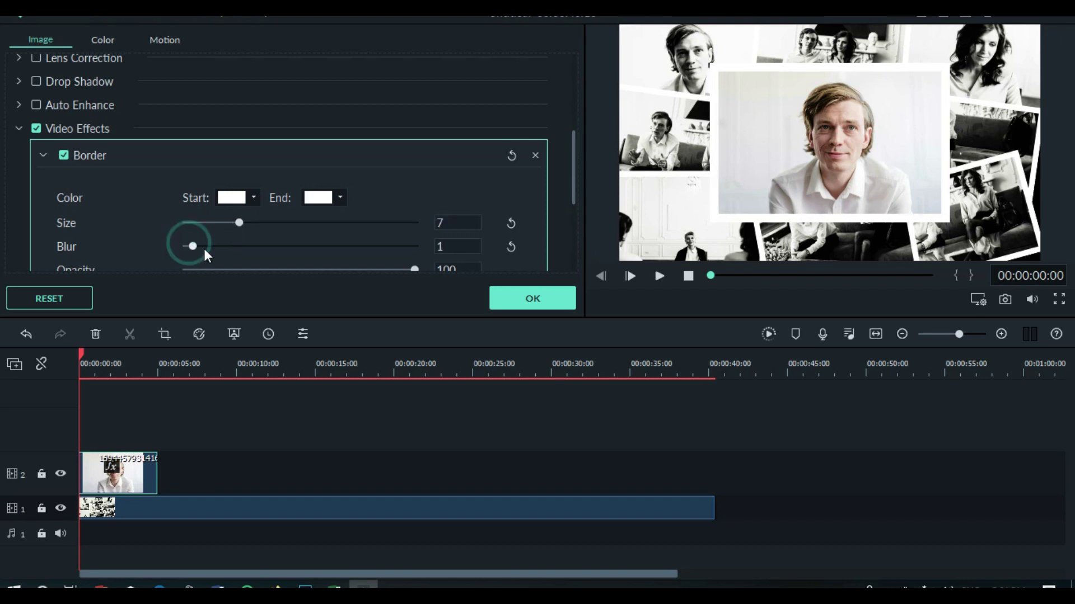
left_click_drag(204, 255, 214, 256)
- Set the portrait border's start and end colors to black and its size to 4
left_click(253, 197)
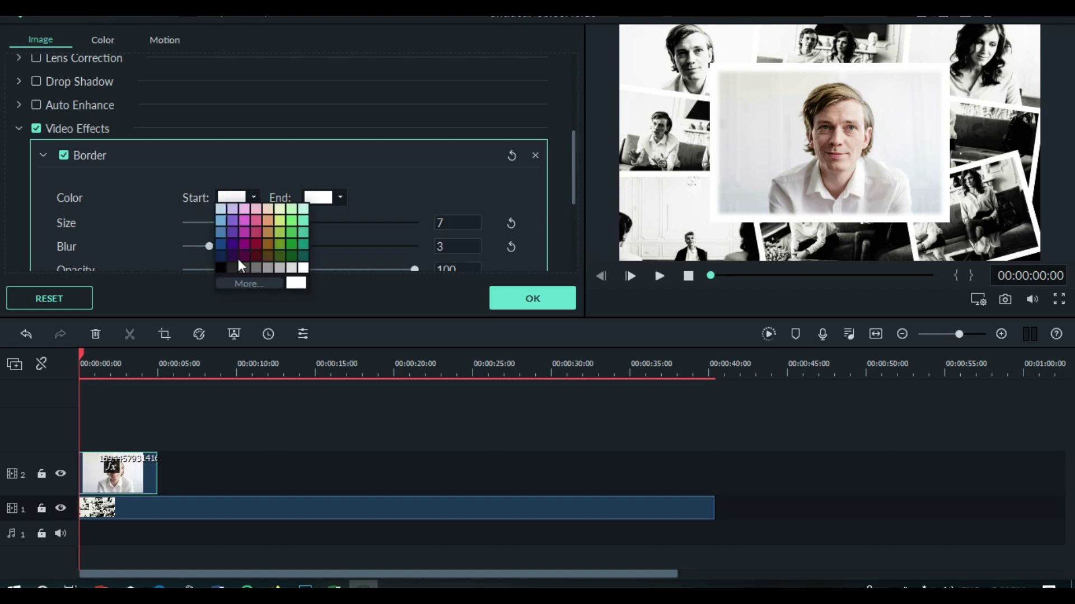
left_click(220, 267)
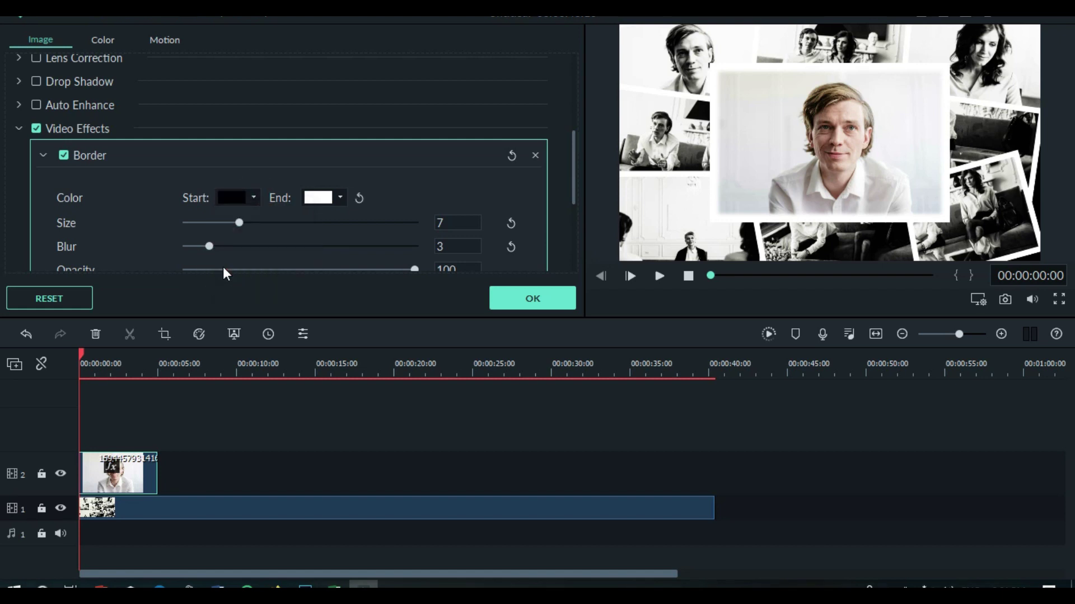
left_click(338, 197)
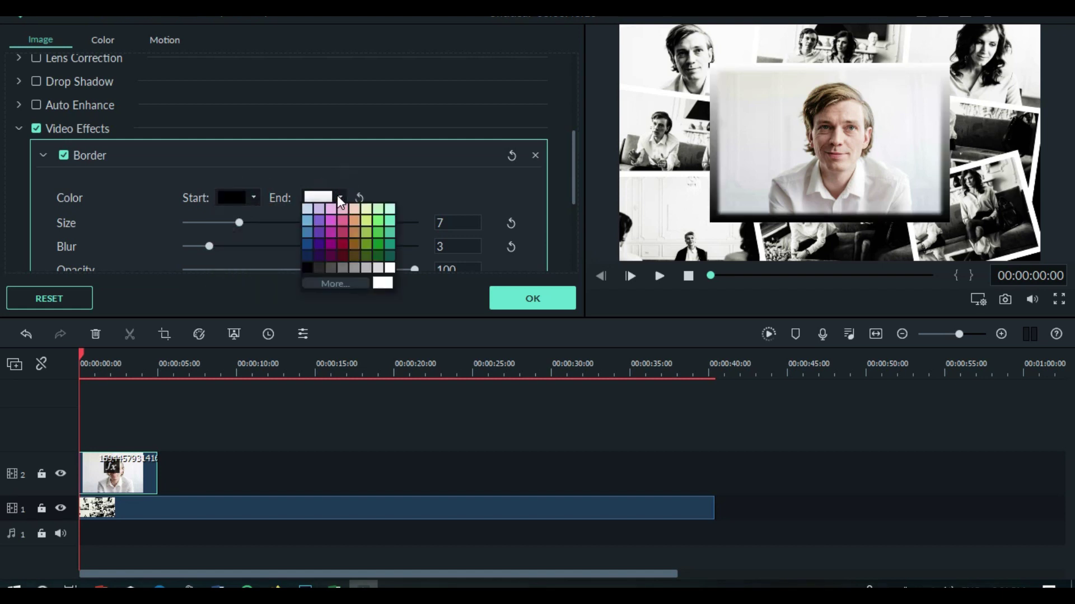
left_click(306, 268)
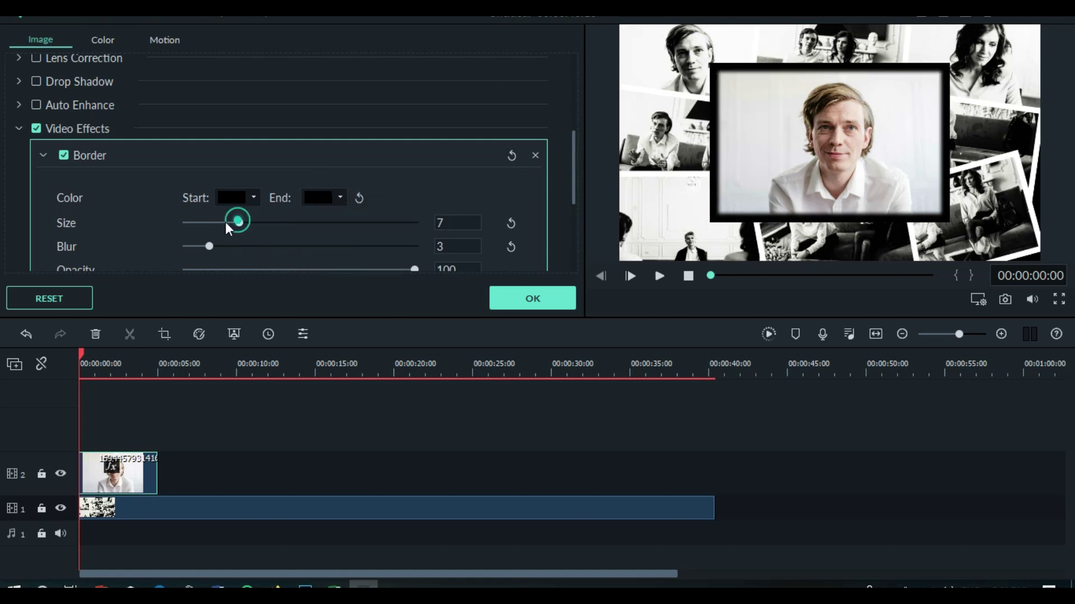
left_click_drag(225, 222, 222, 223)
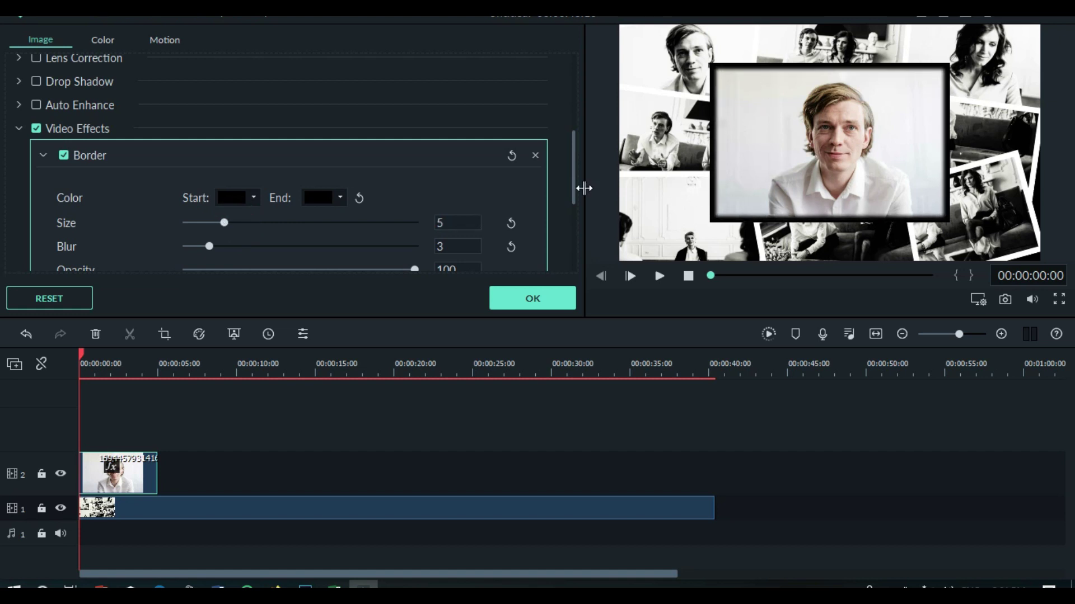
left_click_drag(224, 225, 216, 223)
left_click(540, 297)
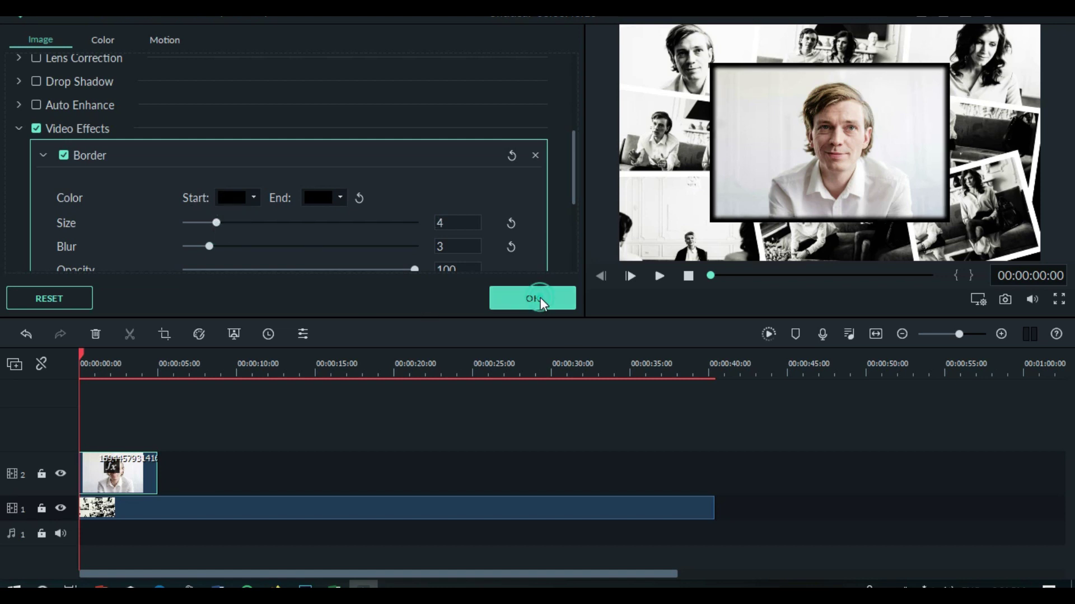
left_click(21, 48)
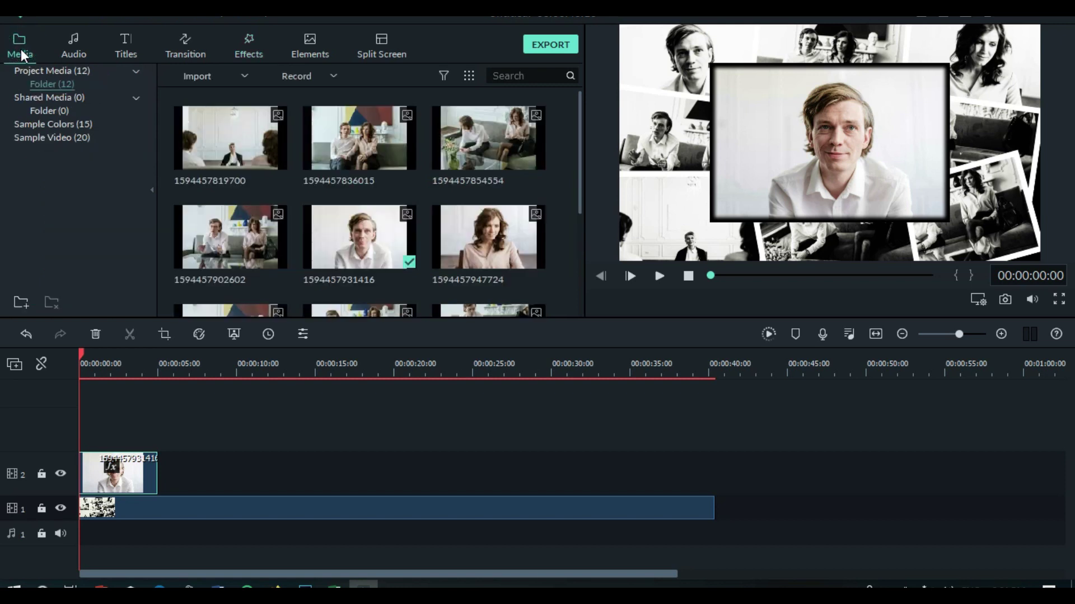
left_click_drag(455, 233, 170, 463)
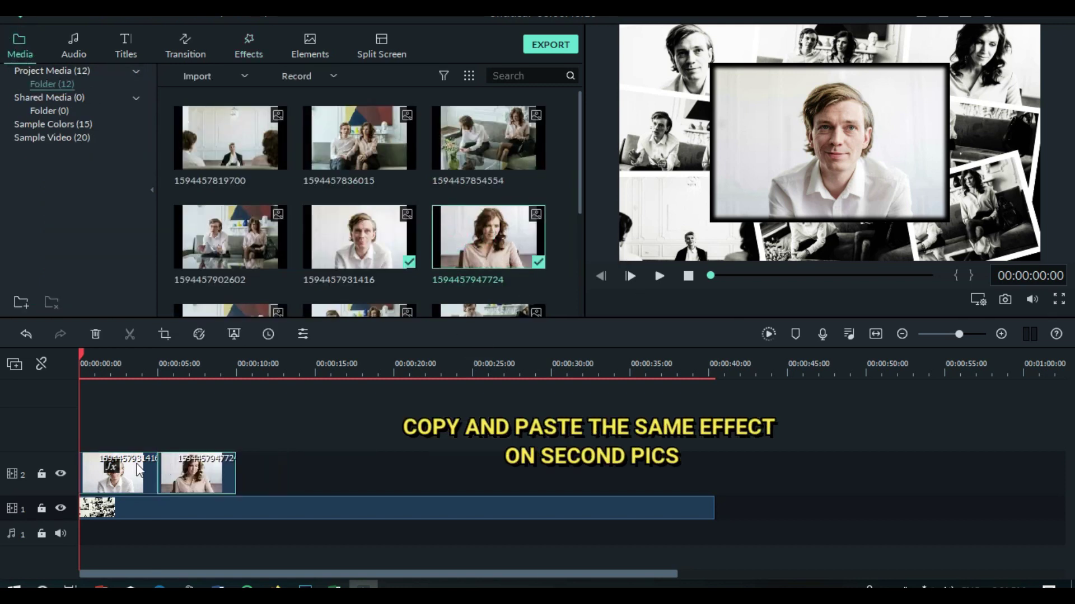
right_click(143, 458)
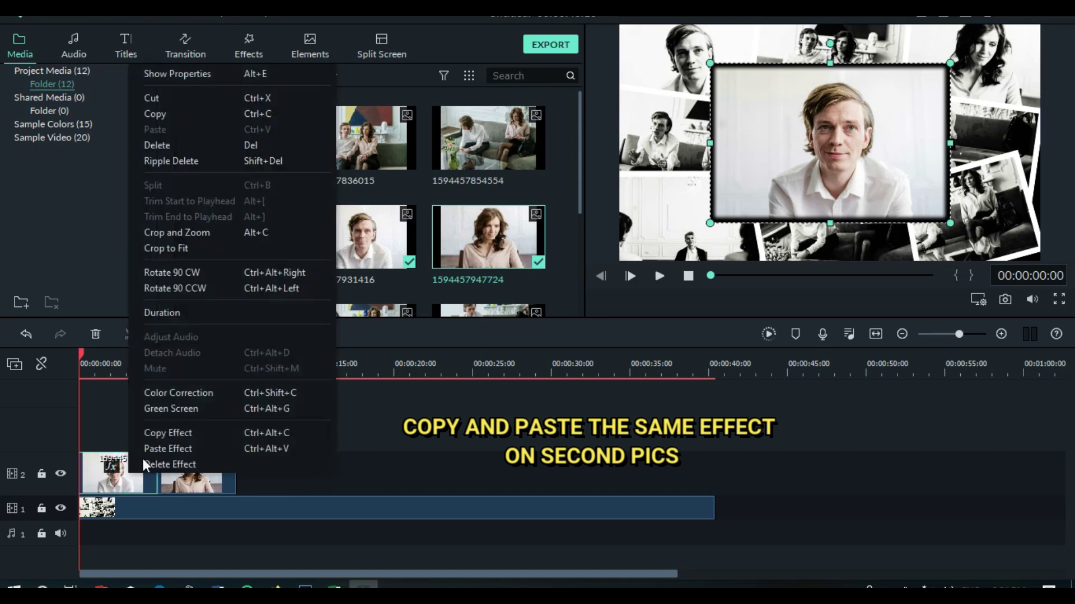
left_click(174, 434)
left_click(193, 473)
right_click(193, 473)
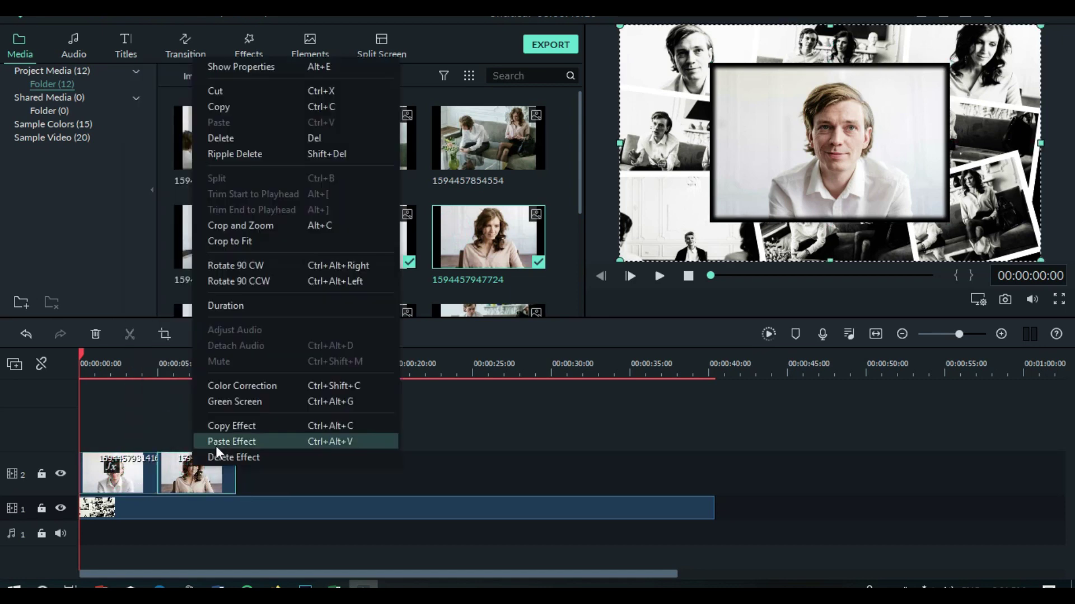
left_click(217, 445)
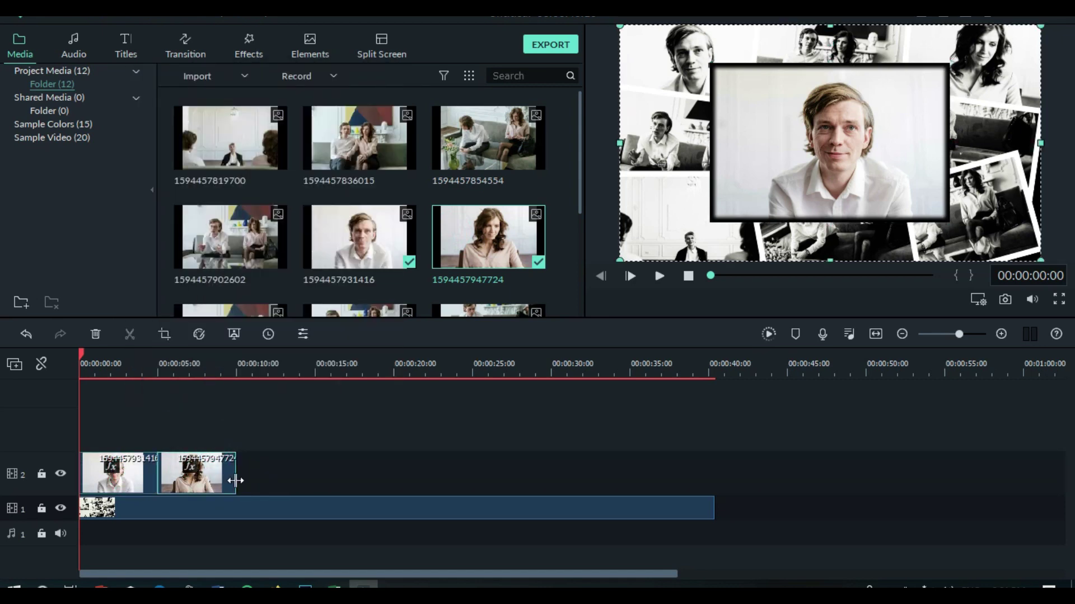
- Check the image and Border effect settings of the woman's portrait, the second clip on track 2
left_click(210, 457)
double_click(213, 466)
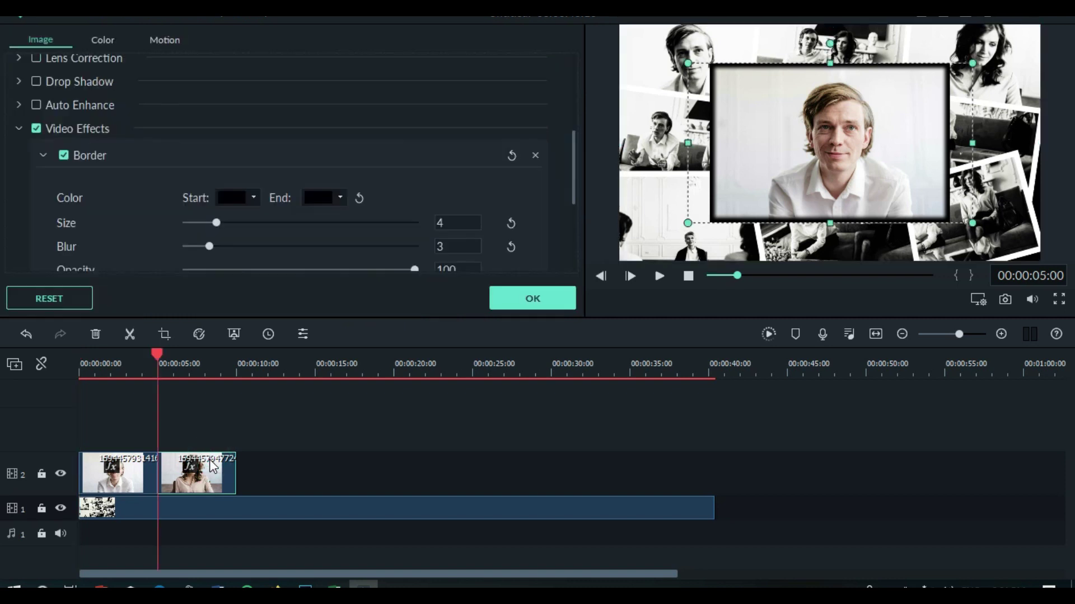
left_click(539, 296)
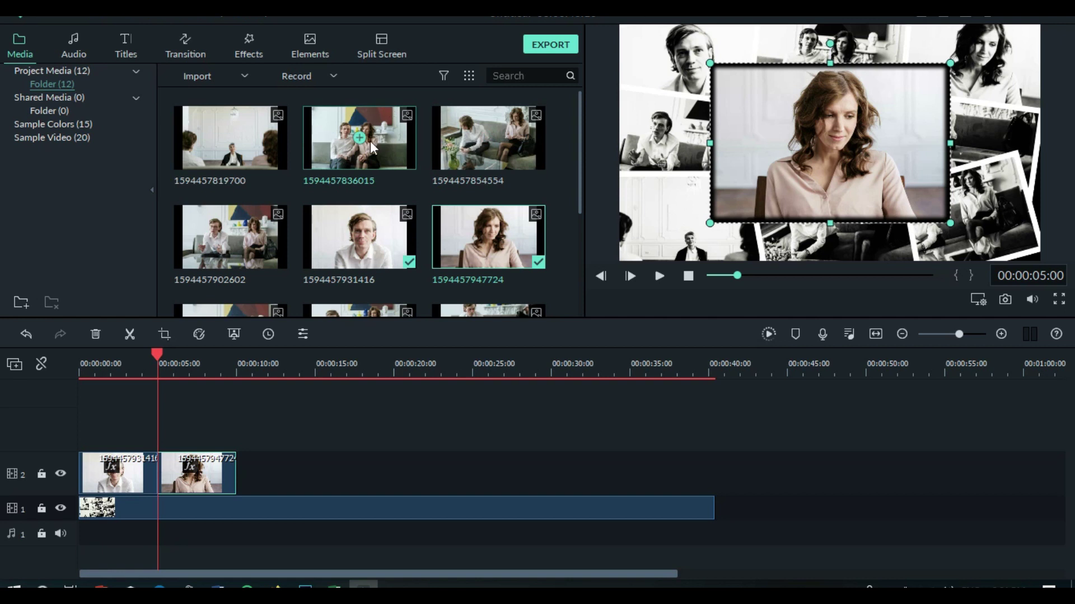
left_click_drag(342, 150, 267, 475)
right_click(267, 474)
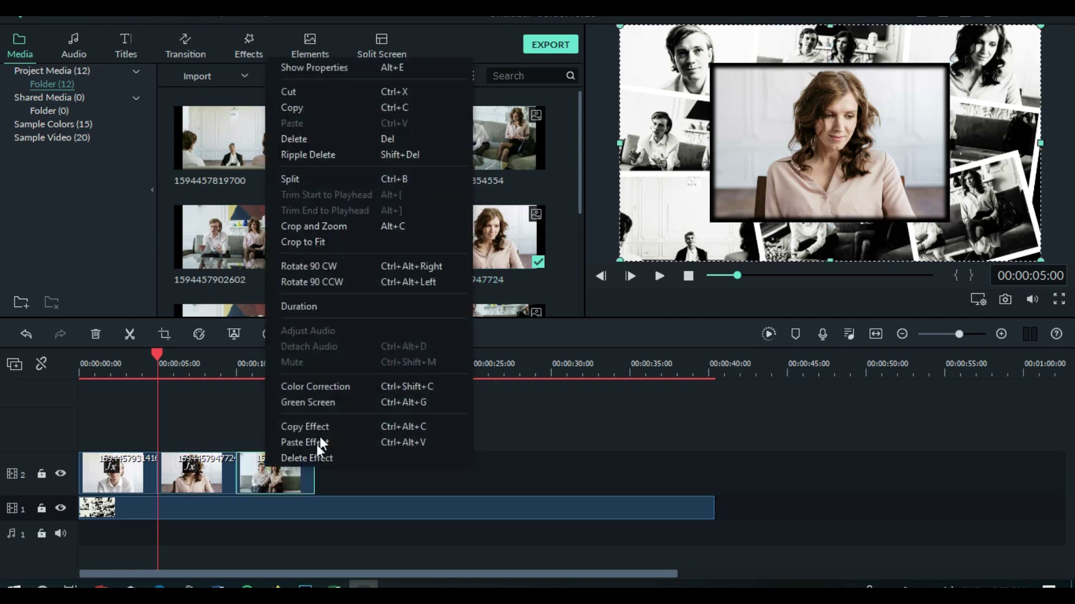
left_click(300, 441)
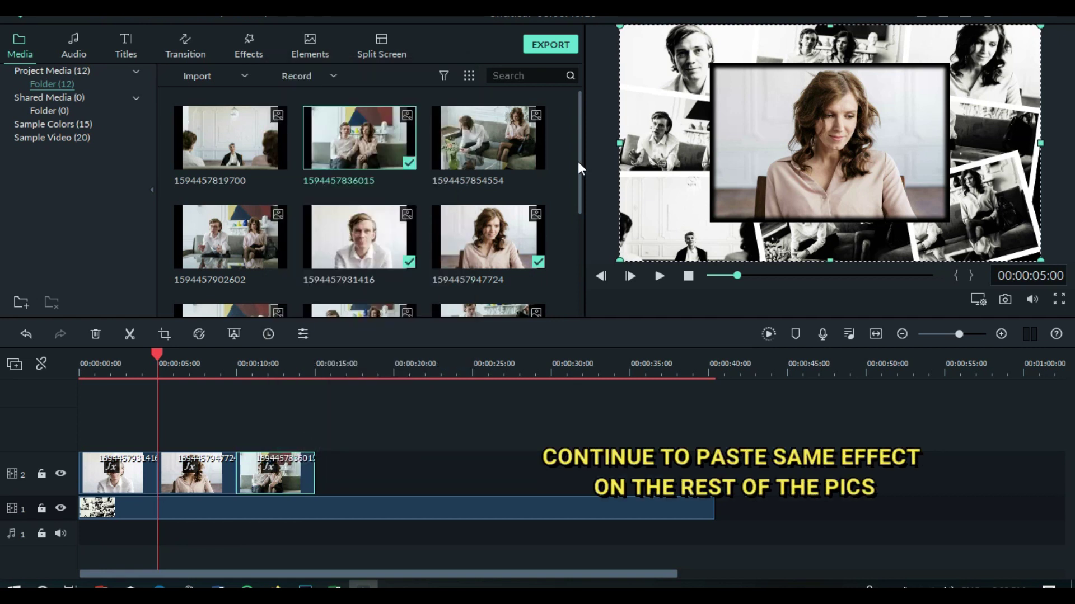
left_click_drag(580, 155, 583, 196)
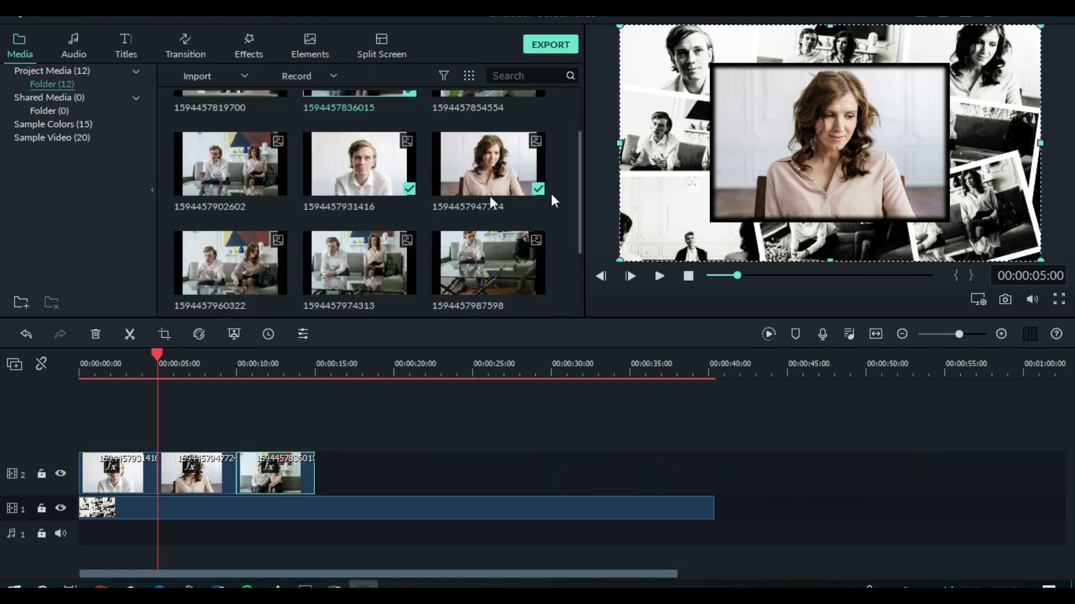
left_click(230, 163)
right_click(347, 475)
left_click(384, 446)
left_click(359, 262)
scroll(358, 196, "up", 2)
left_click(230, 141)
right_click(496, 475)
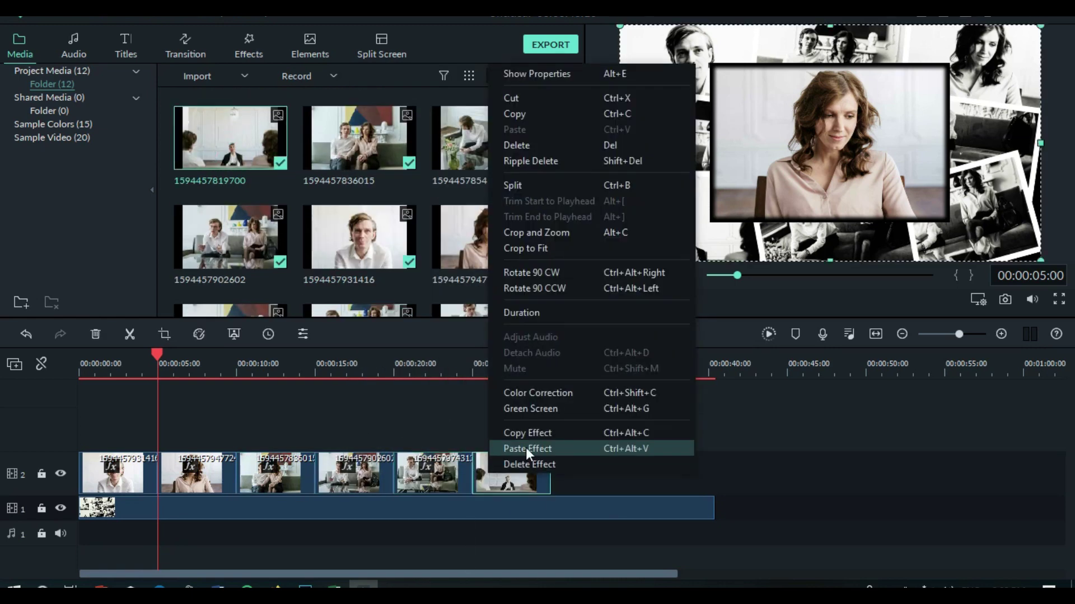
left_click(528, 446)
left_click(359, 141)
right_click(585, 475)
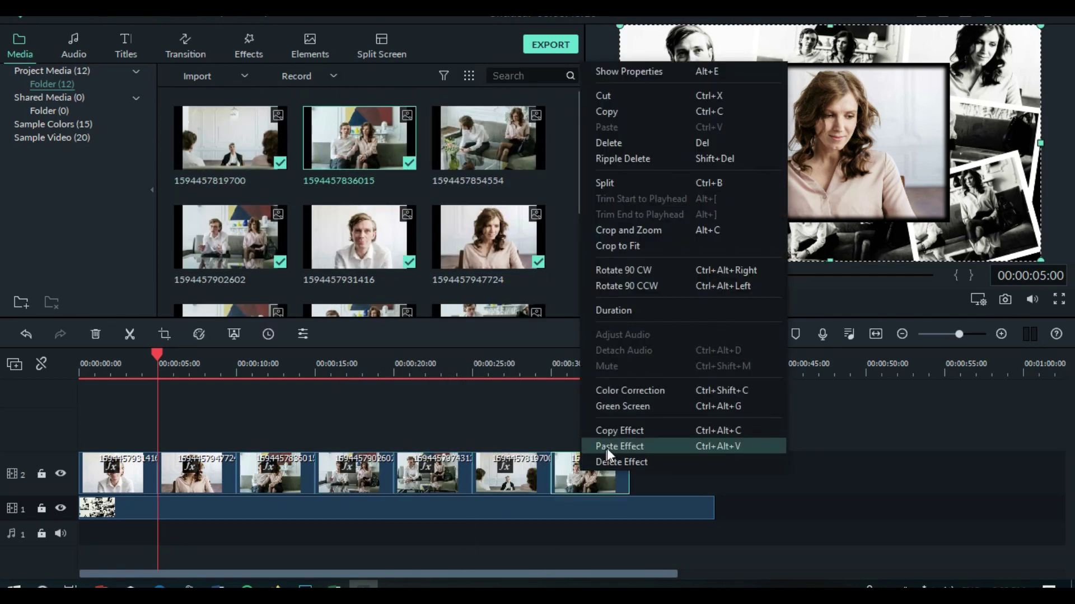
left_click(607, 447)
left_click(680, 506)
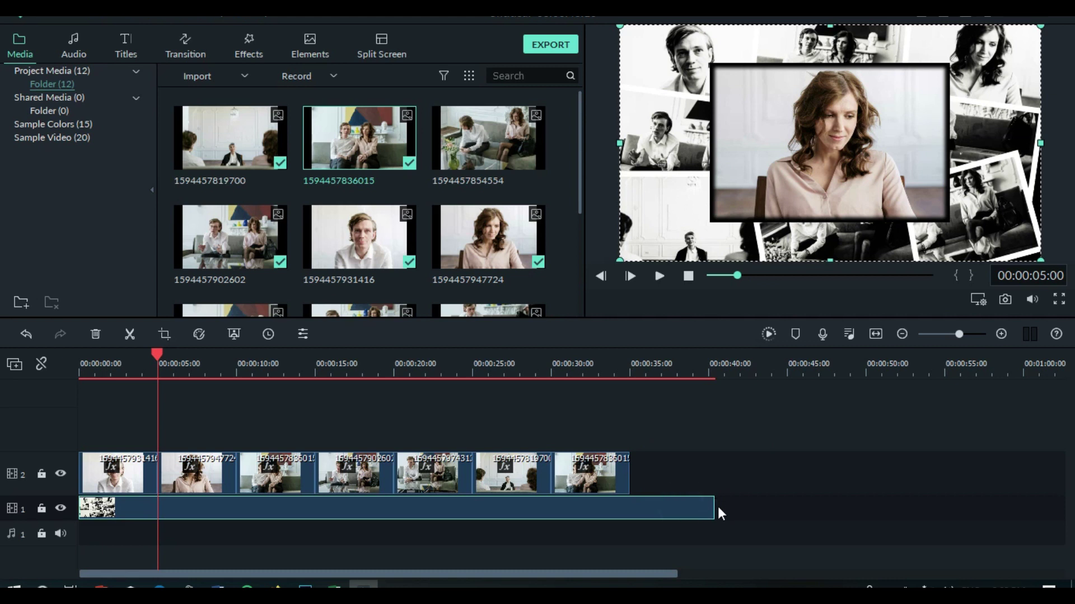
left_click_drag(713, 506, 629, 506)
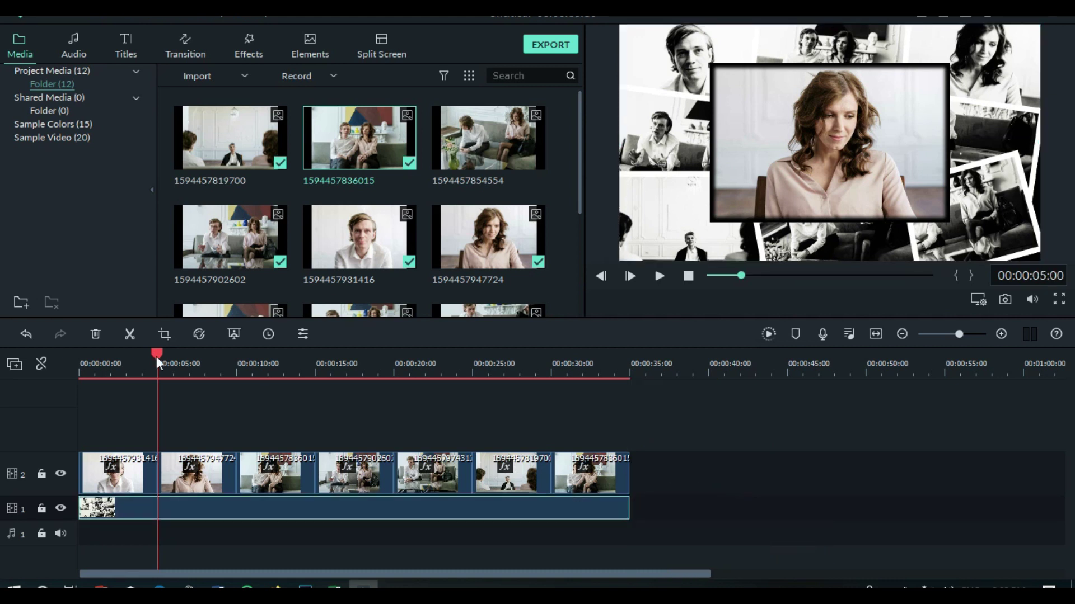
- Render the timeline preview from the start, play the first photos, and return the playhead to the beginning
left_click_drag(156, 357, 67, 357)
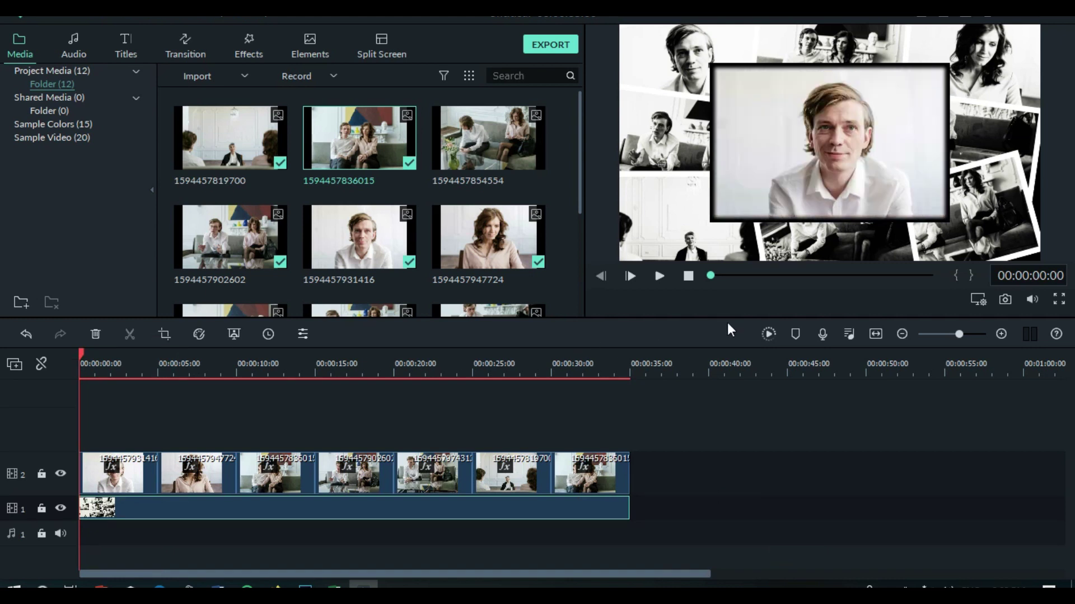
left_click(766, 333)
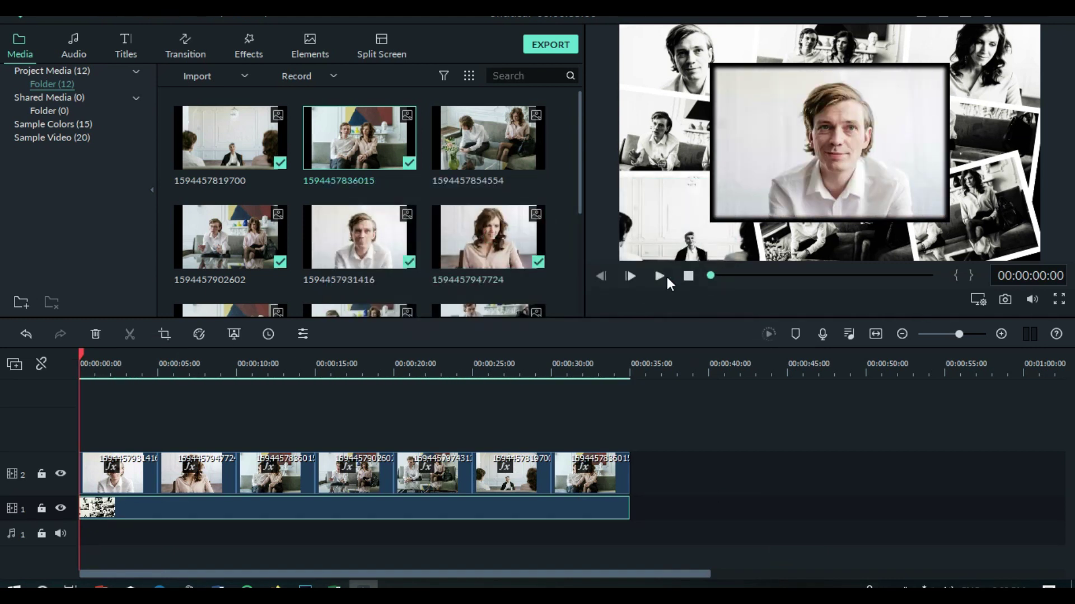
left_click(660, 274)
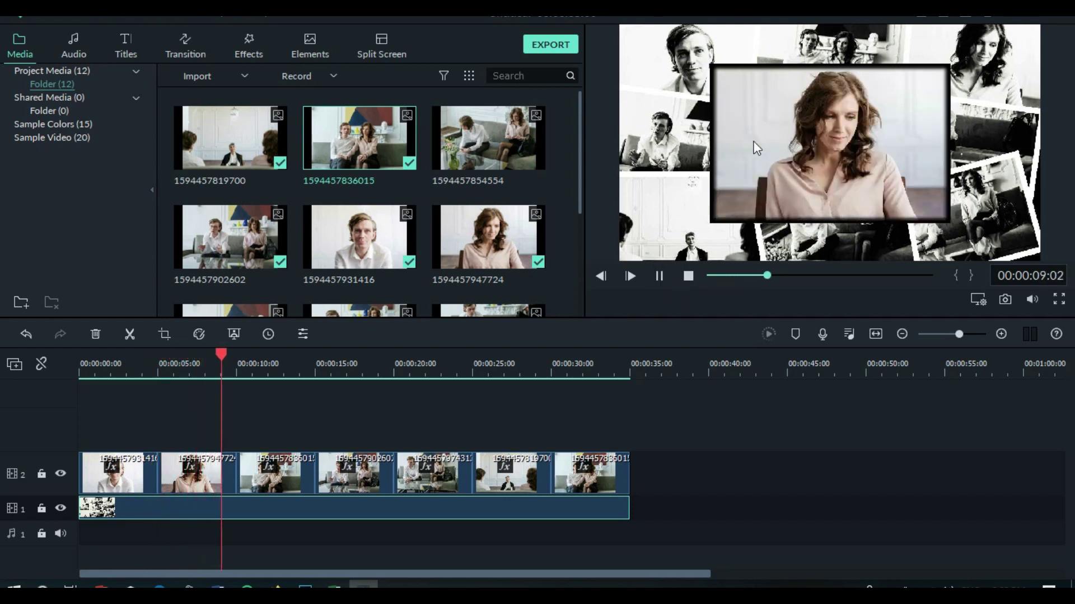
left_click(660, 274)
left_click(255, 353)
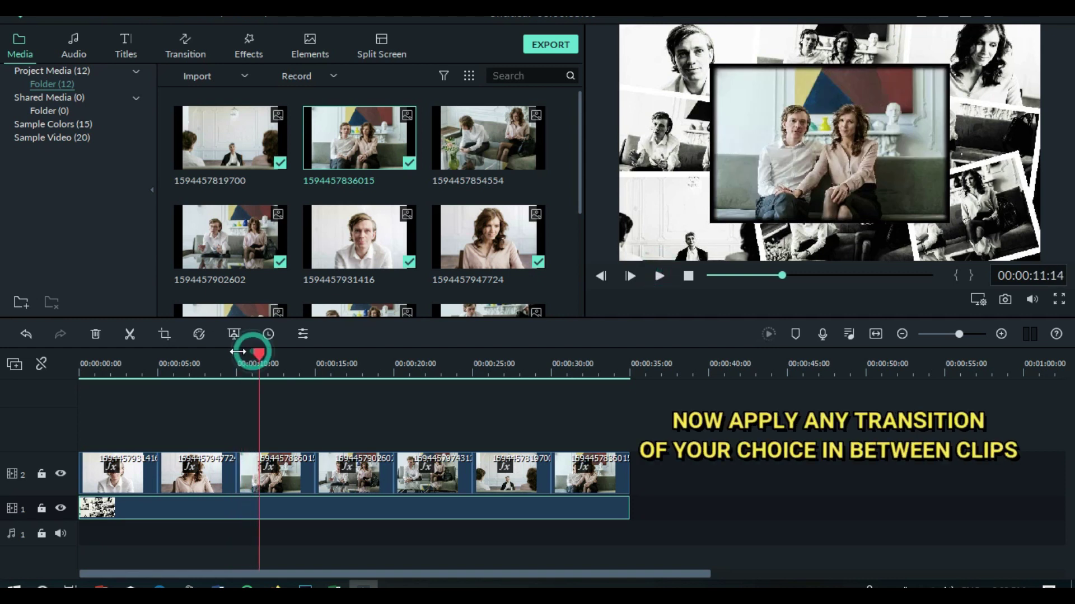
left_click(238, 353)
left_click_drag(237, 351, 81, 363)
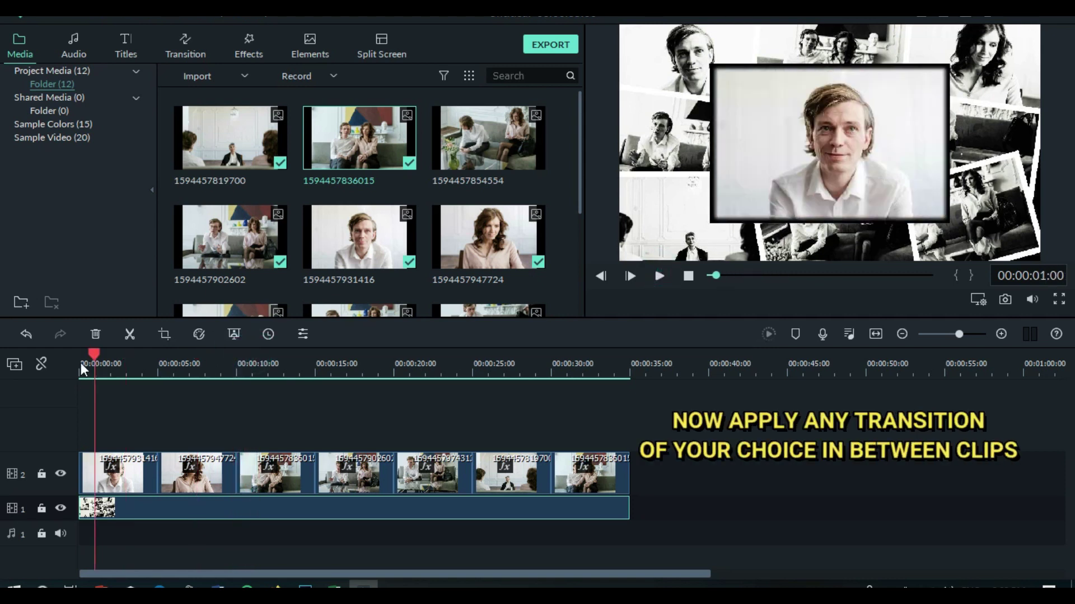
- Place a Colour Distance transition between the first and second photos on track 2
left_click(246, 49)
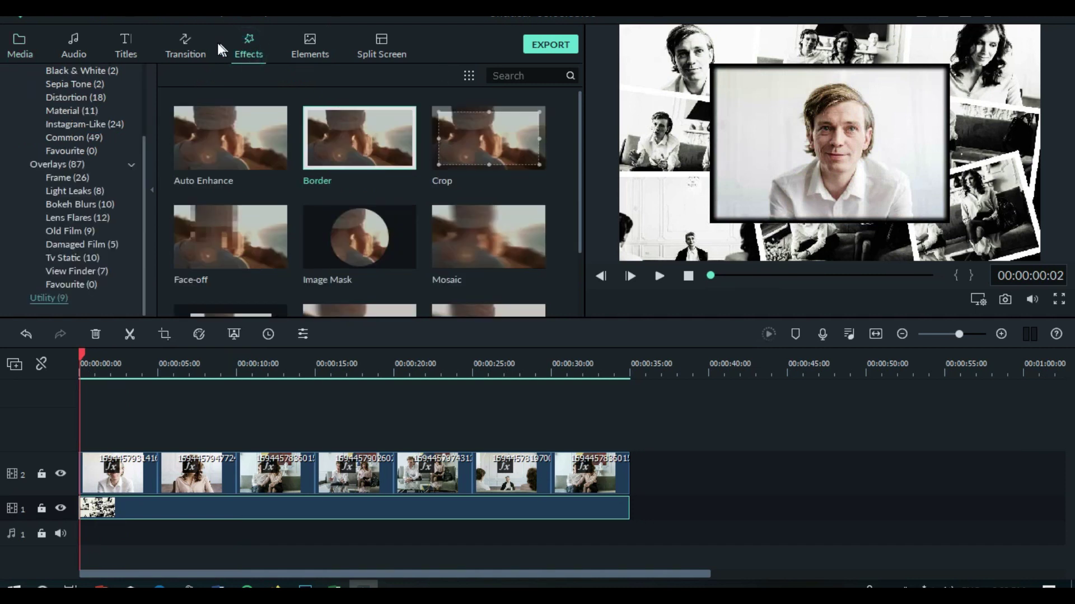
left_click(193, 45)
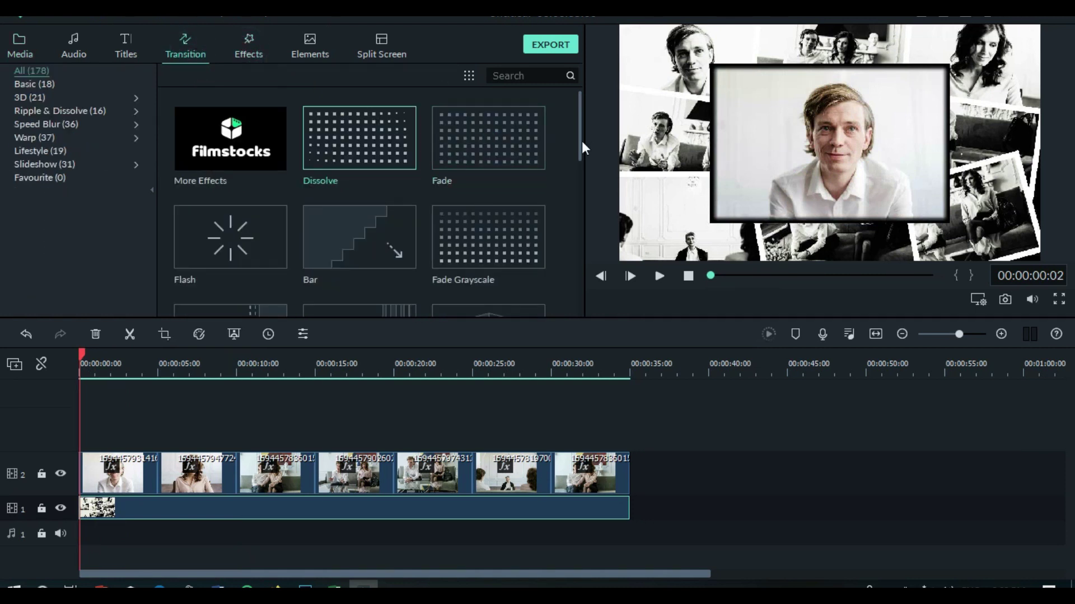
left_click_drag(582, 144, 572, 243)
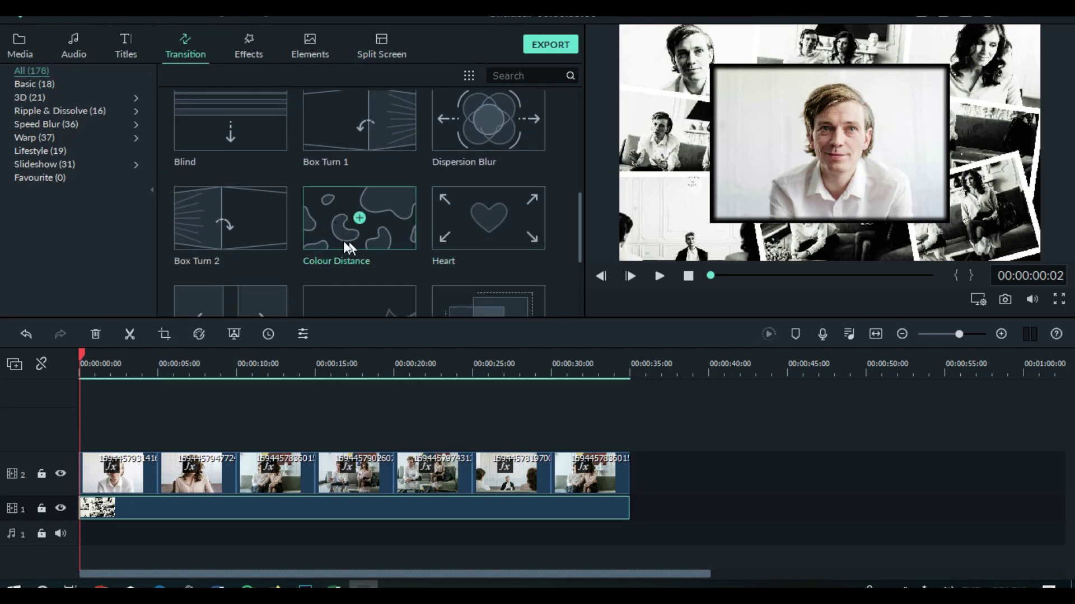
left_click_drag(324, 220, 153, 485)
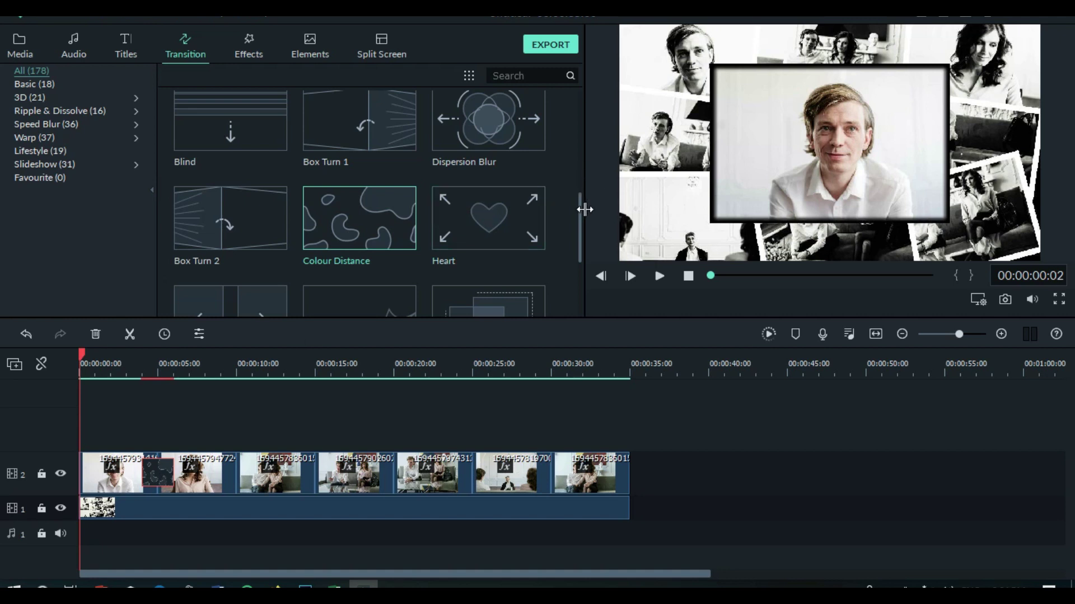
- Place a Dissolve transition between the second and third photos and a Bar transition between the third and fourth
left_click_drag(579, 211, 583, 93)
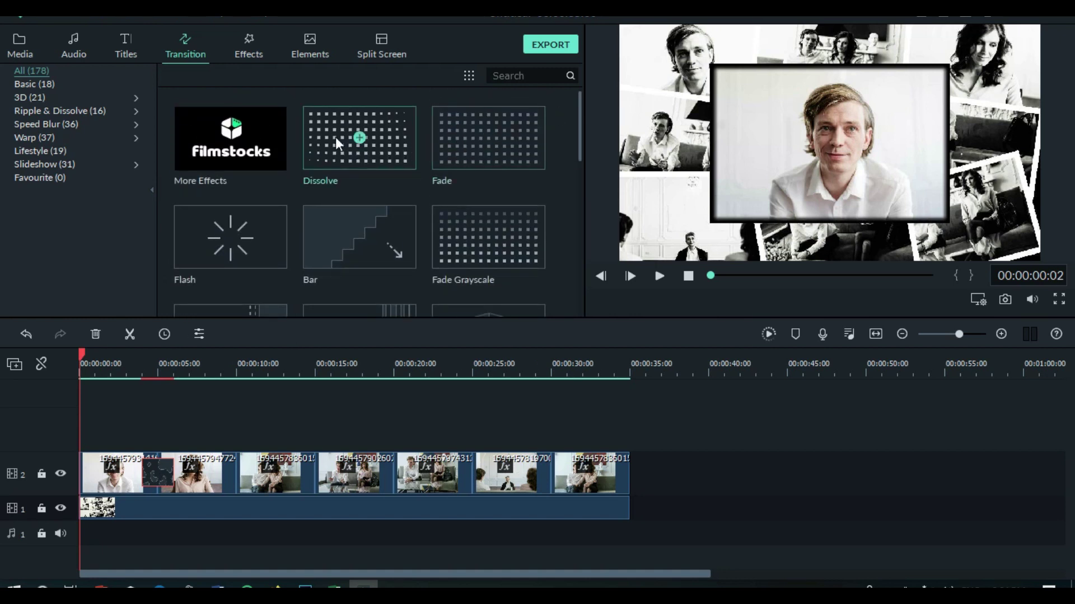
left_click_drag(338, 145, 230, 456)
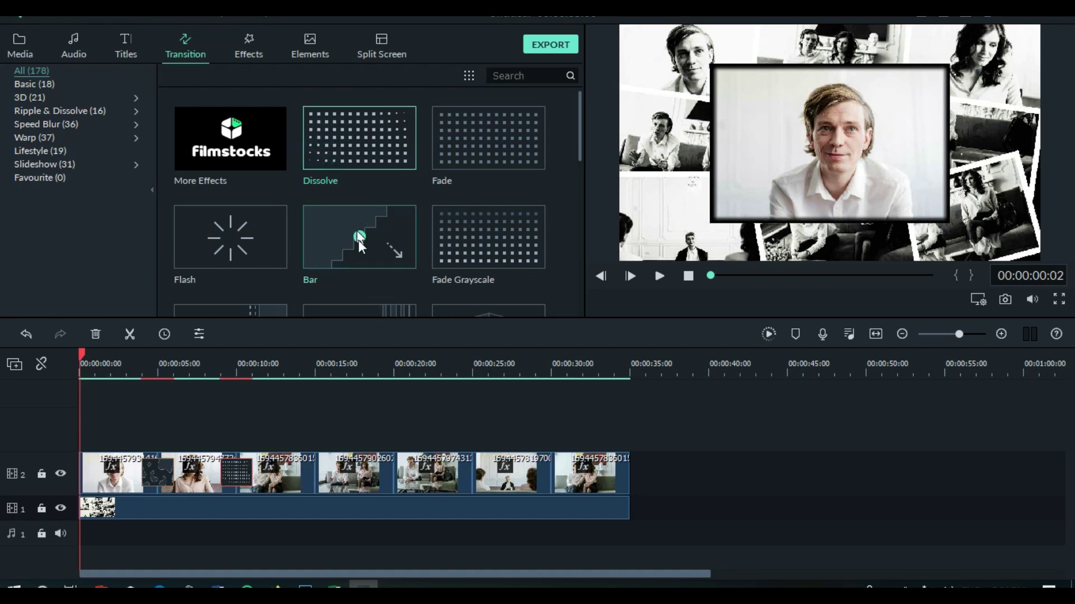
left_click_drag(329, 240, 318, 469)
- Place Colour Distance transitions after the fourth and fifth photos and a Bar transition before the last photo on track 2
left_click_drag(581, 119, 576, 204)
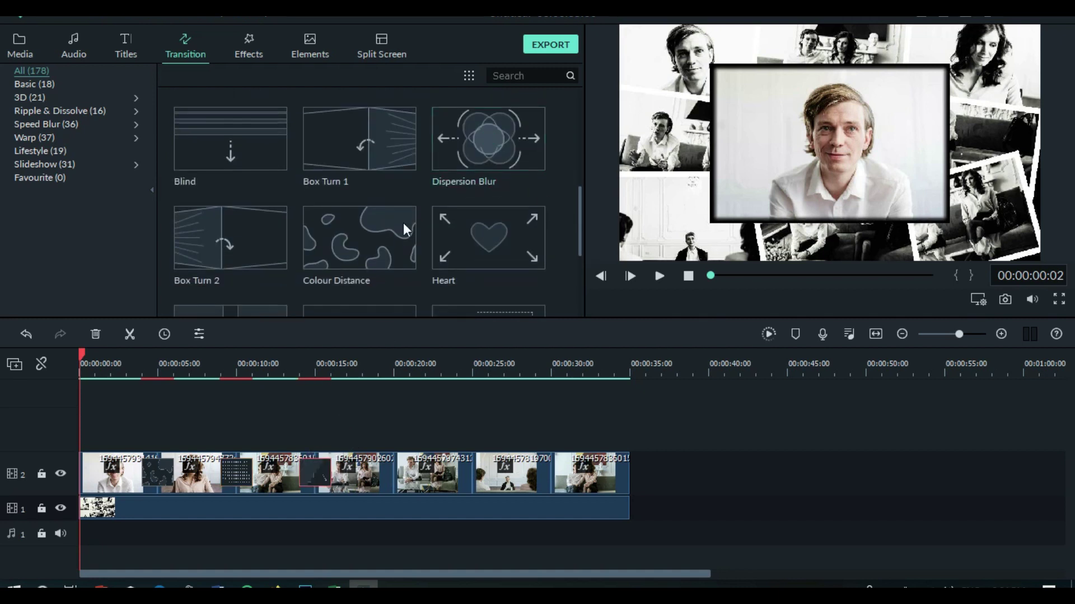
left_click_drag(344, 236, 464, 463)
left_click_drag(577, 235, 588, 142)
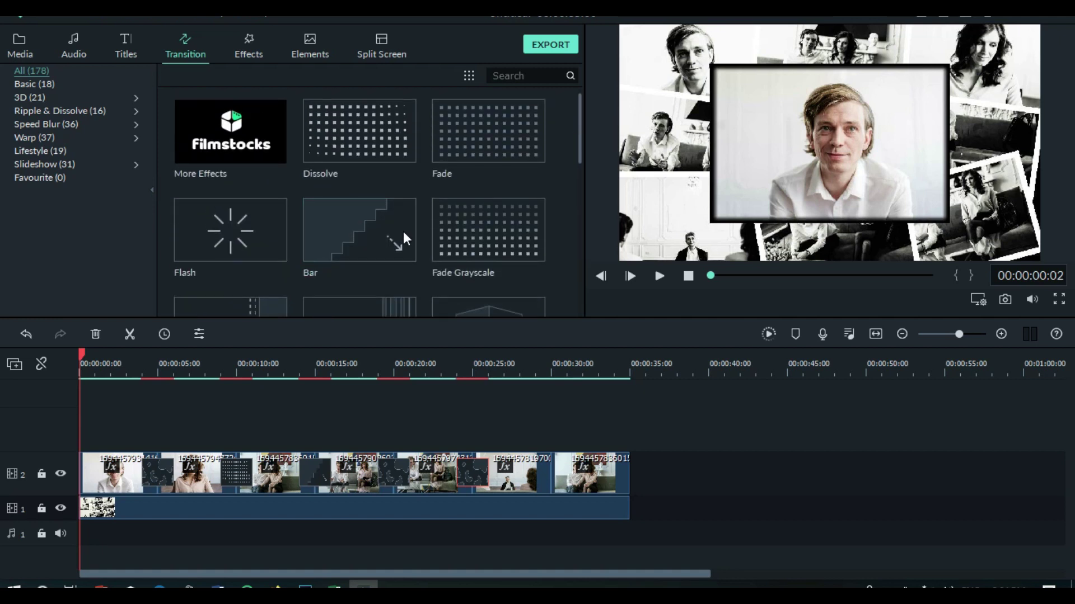
left_click_drag(580, 394, 551, 472)
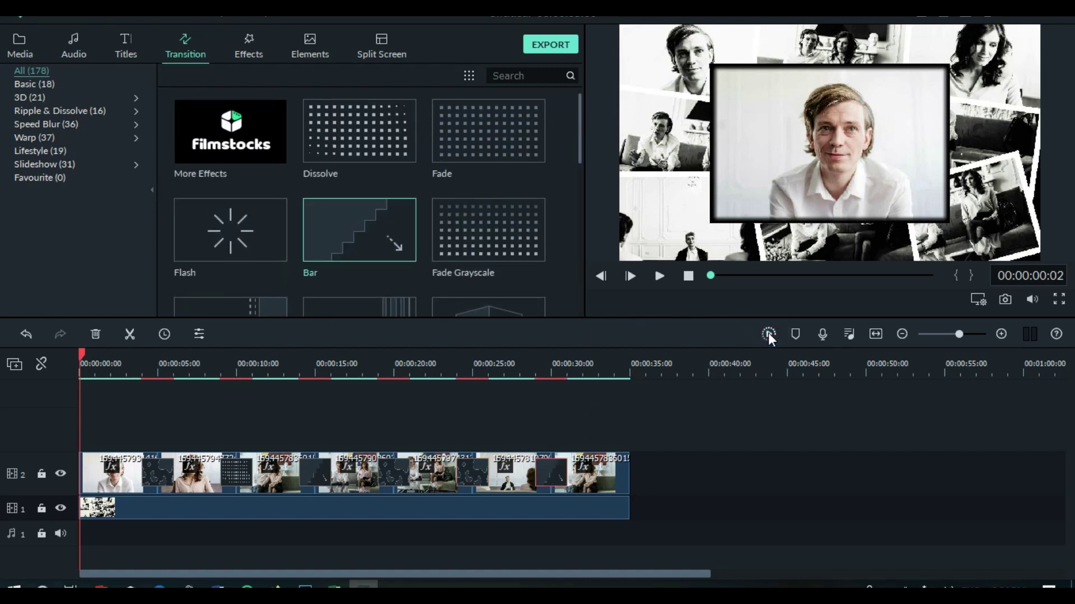
- Render the preview with the transitions, play it briefly, and return the playhead to the beginning
left_click(768, 333)
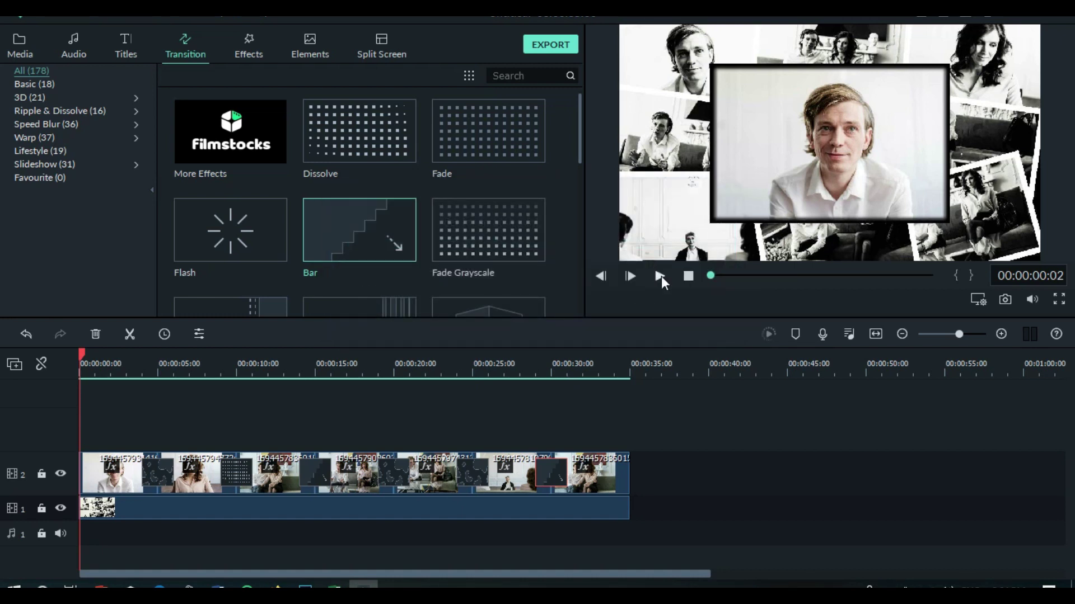
left_click(660, 277)
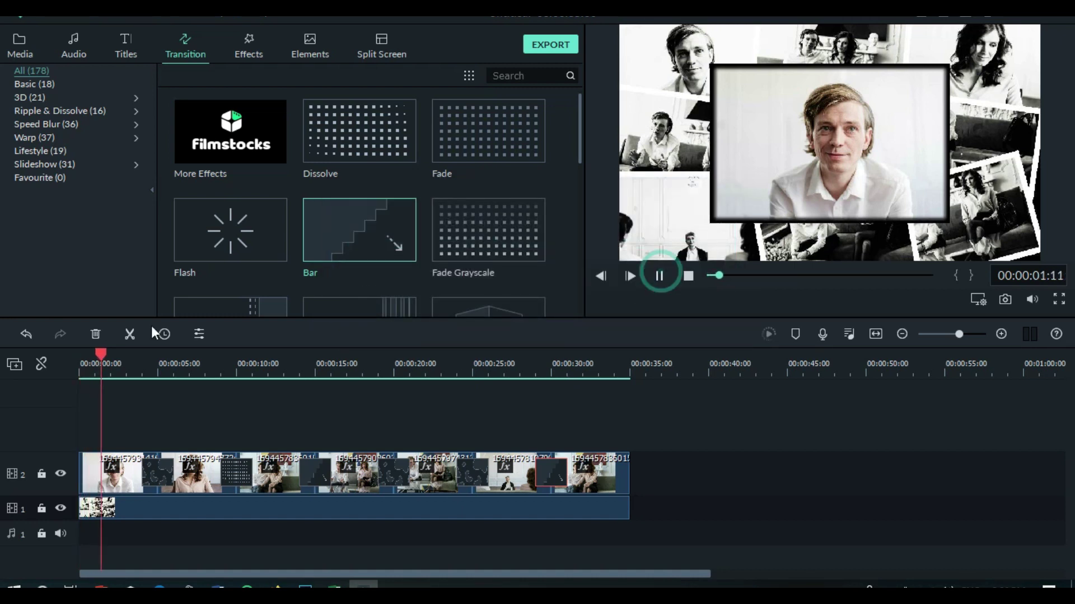
key("space")
key("Home")
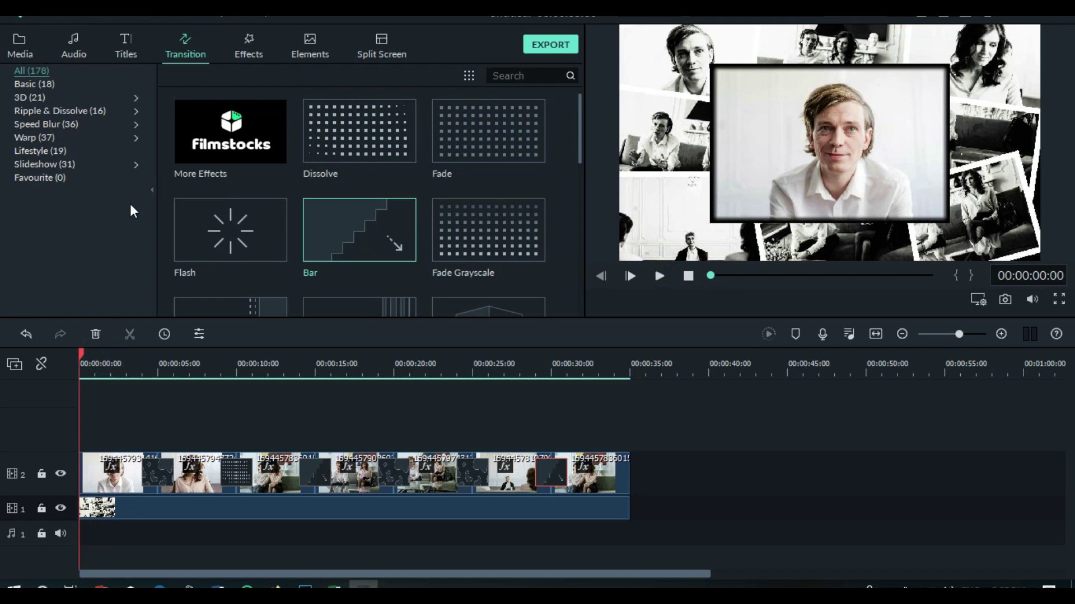
- Add the Cinema 21:9 frame overlay at the start of track 3 and extend it to the end of the slideshow
left_click(245, 48)
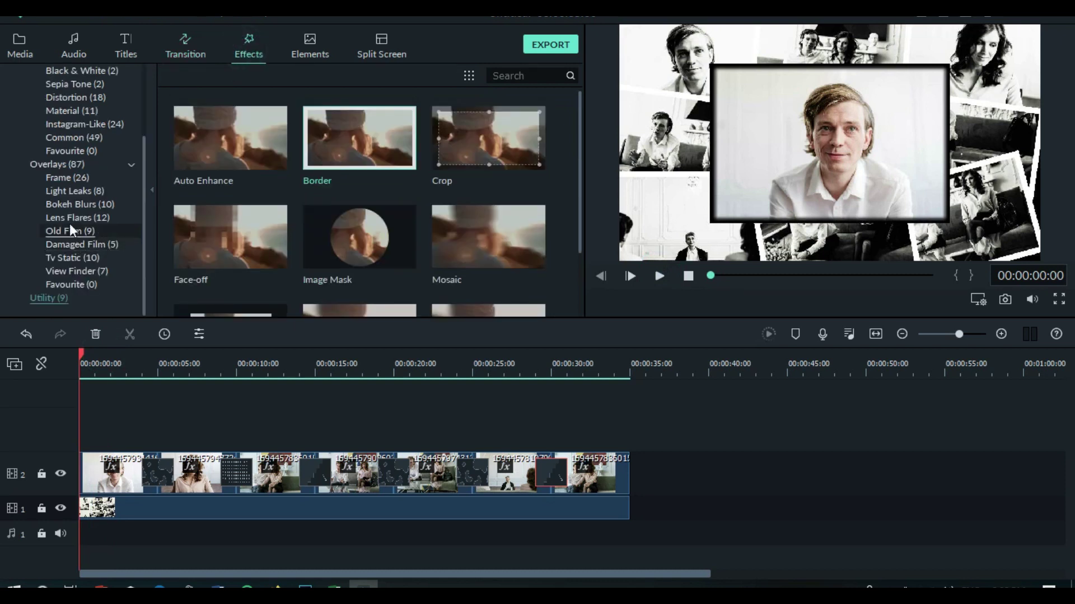
scroll(145, 140, "up", 3)
scroll(145, 107, "up", 4)
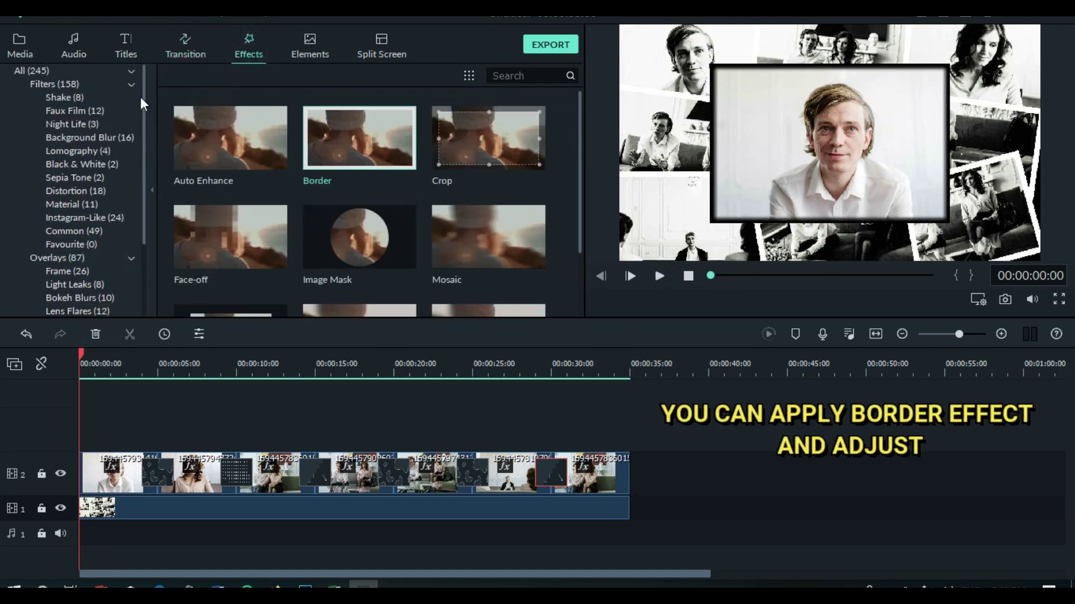
scroll(109, 205, "down", 7)
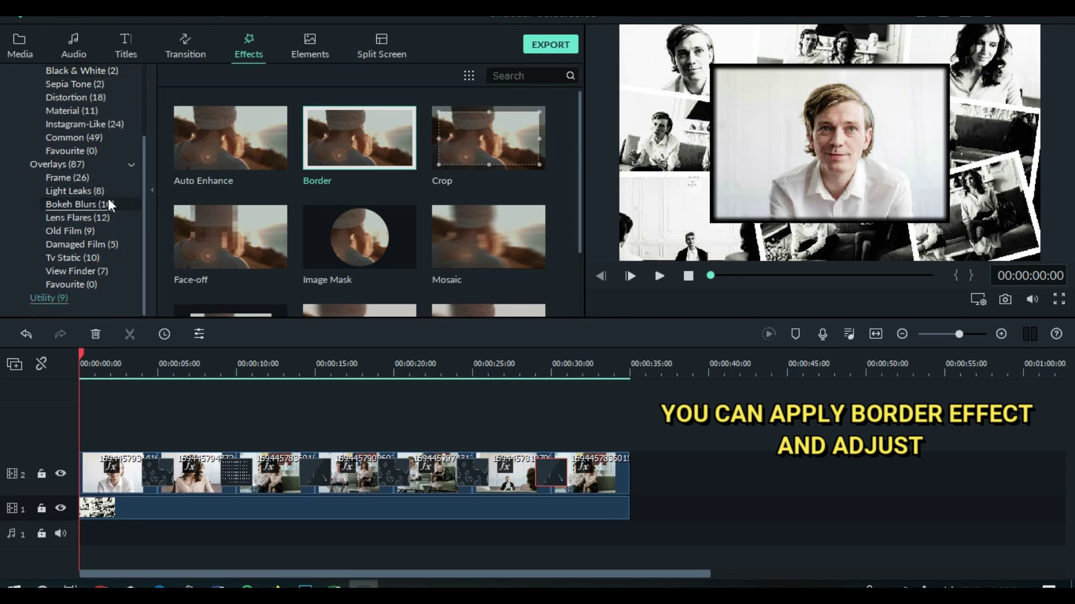
left_click(61, 175)
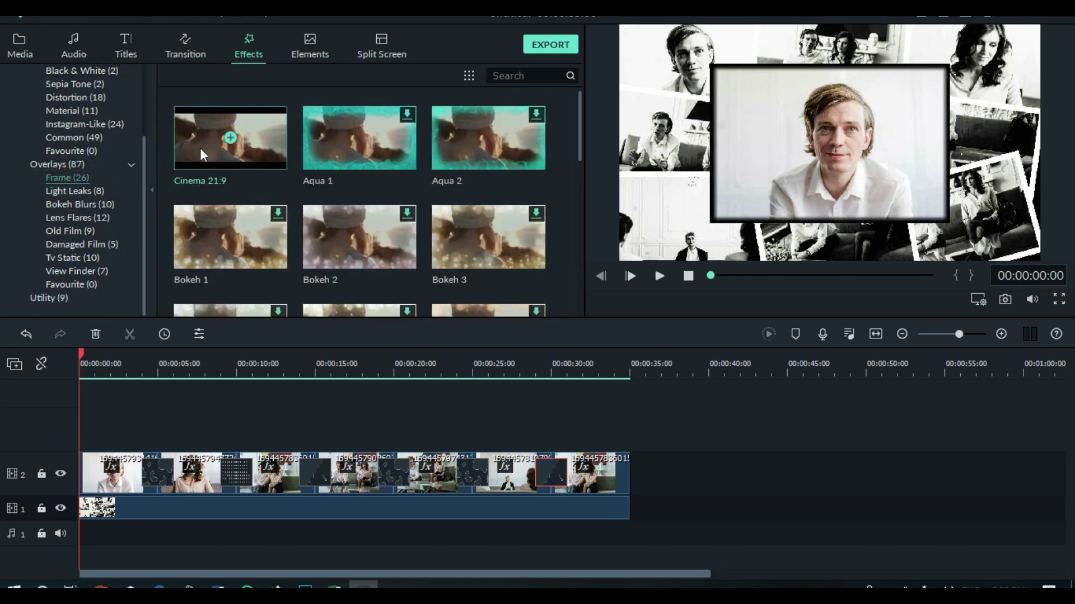
left_click_drag(351, 149, 89, 428)
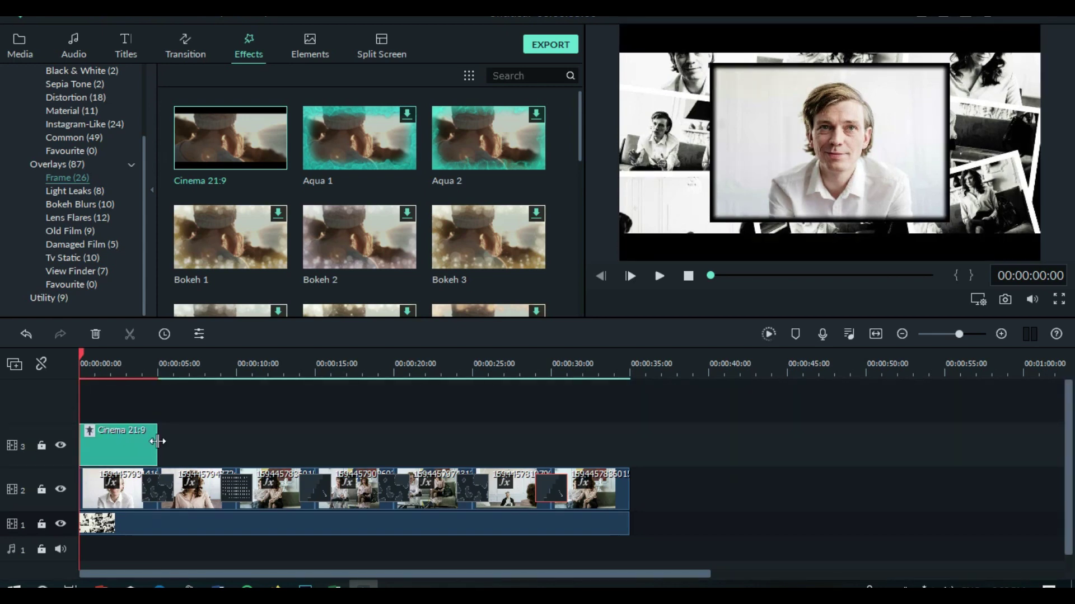
left_click_drag(157, 441, 632, 482)
- Set the Cinema 21:9 overlay's Border Height to -0.59 and play the slideshow to check it
double_click(442, 437)
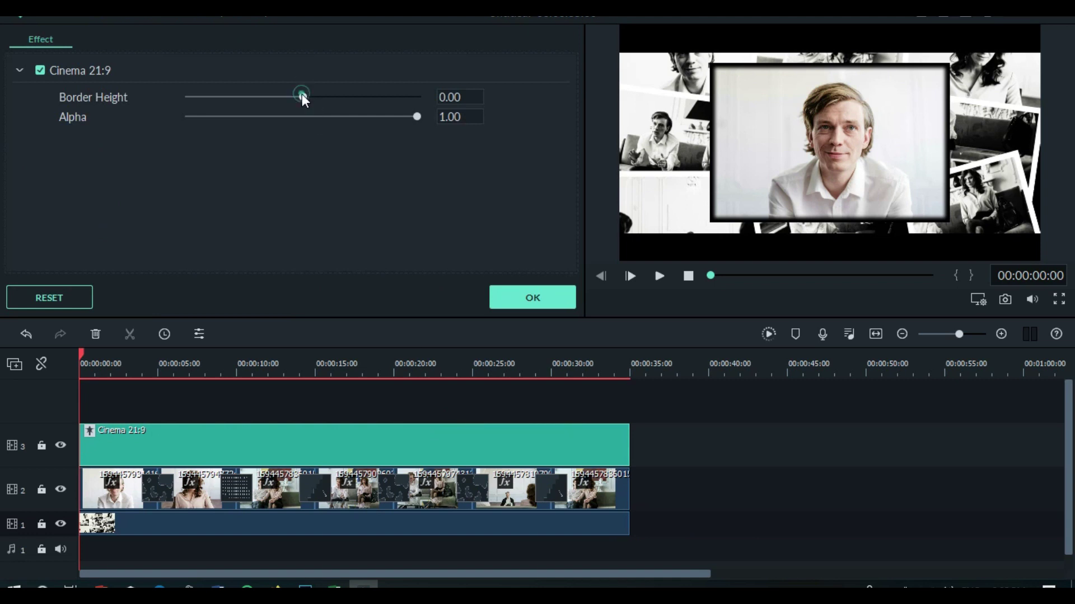
left_click_drag(301, 94, 236, 96)
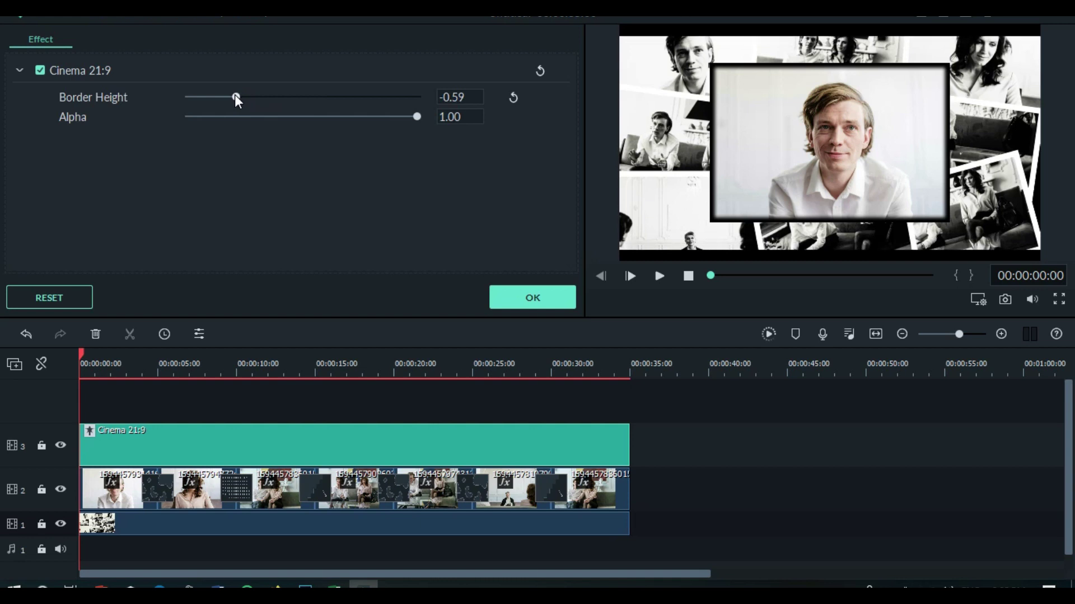
left_click(660, 275)
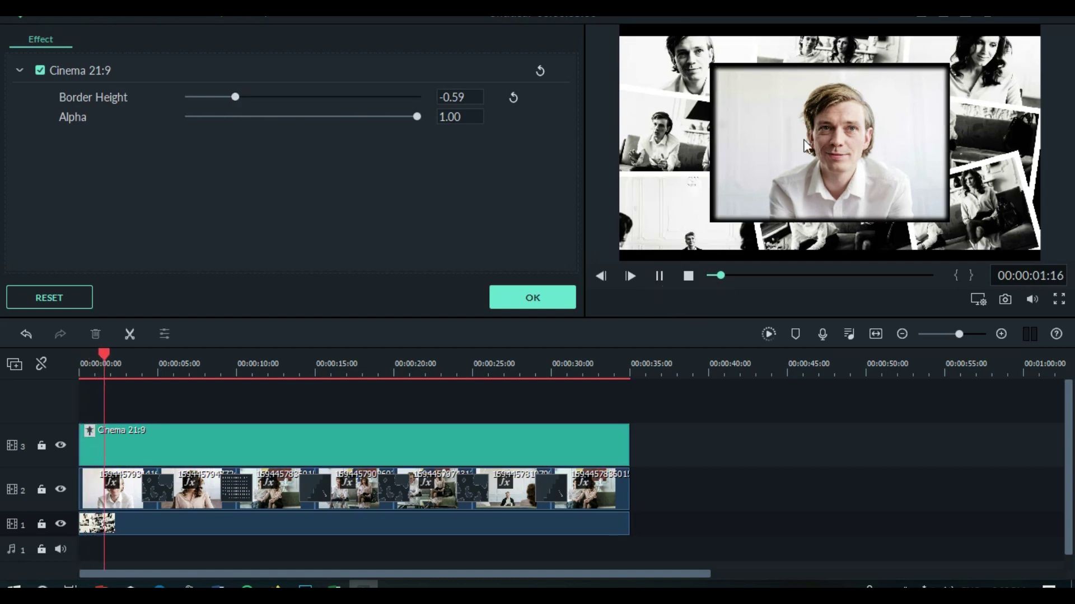